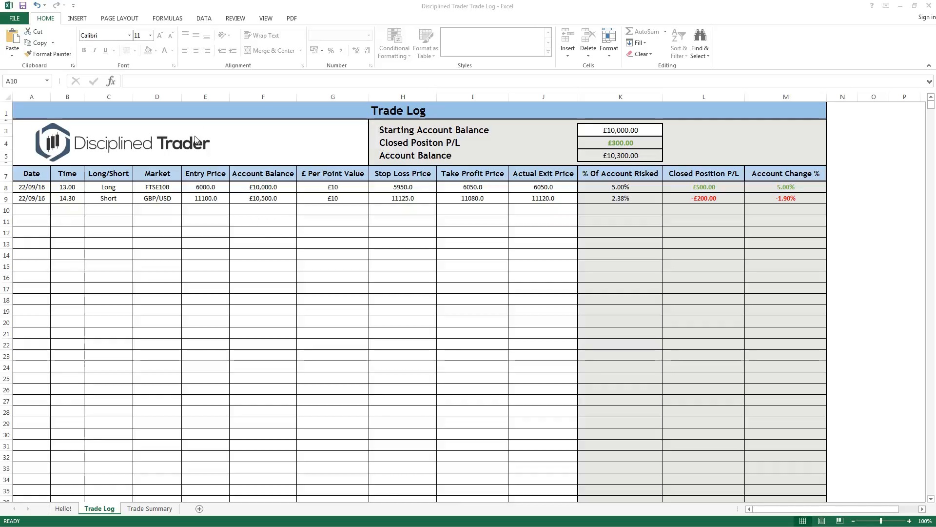
Examine the starting account balance and each column of the first sample trade, from Date through Account Change %.
left_click(352, 245)
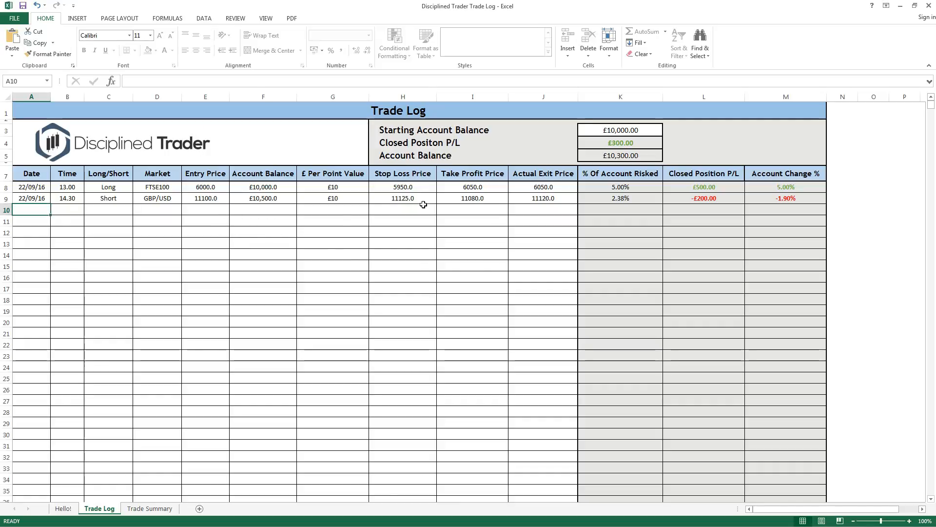
left_click(616, 134)
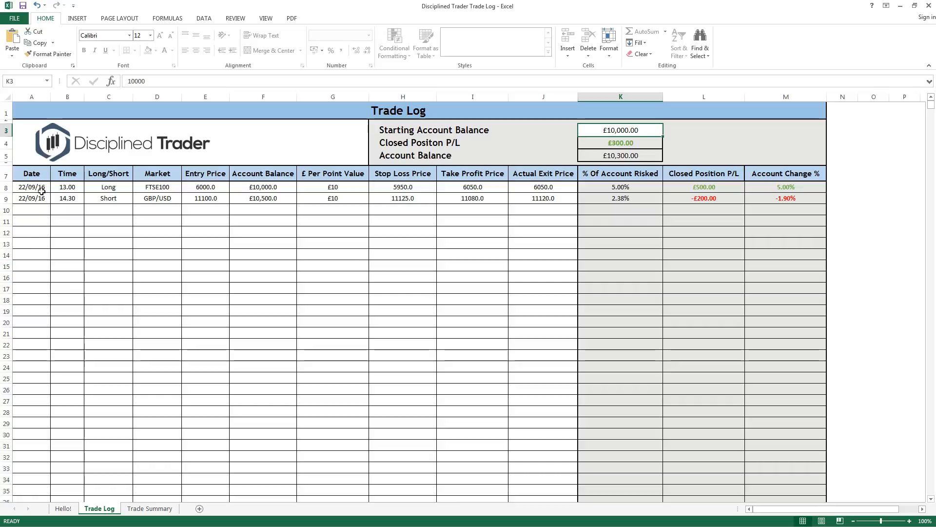
left_click_drag(30, 185, 516, 207)
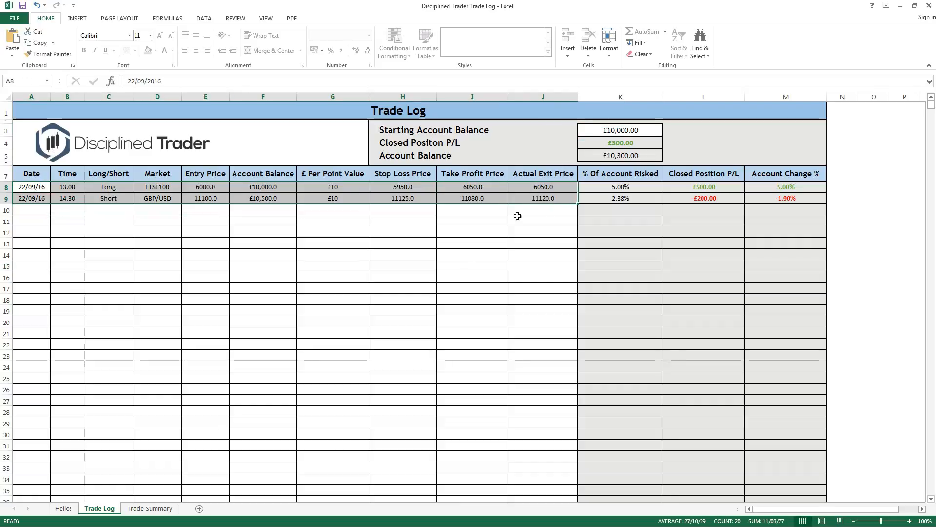
left_click(472, 265)
left_click(21, 190)
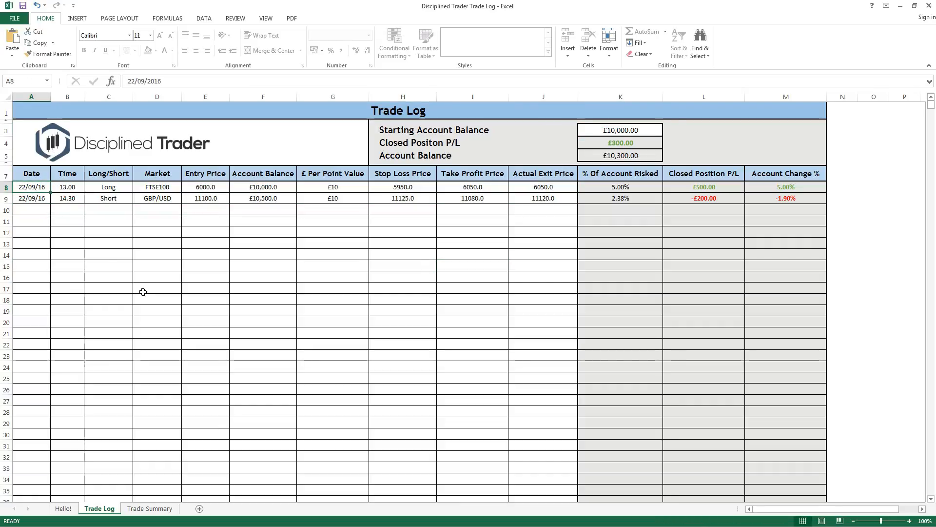
left_click(65, 190)
left_click(111, 185)
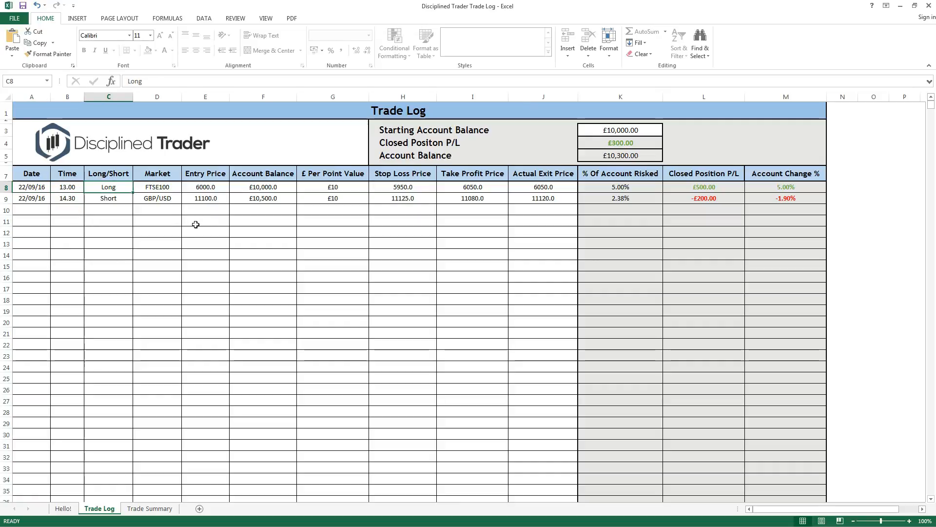
left_click(175, 186)
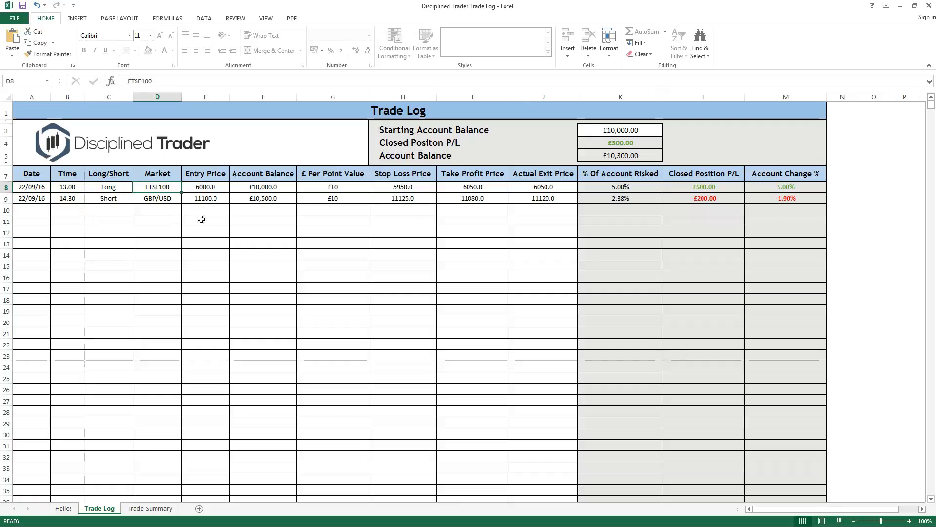
left_click(211, 190)
left_click(276, 191)
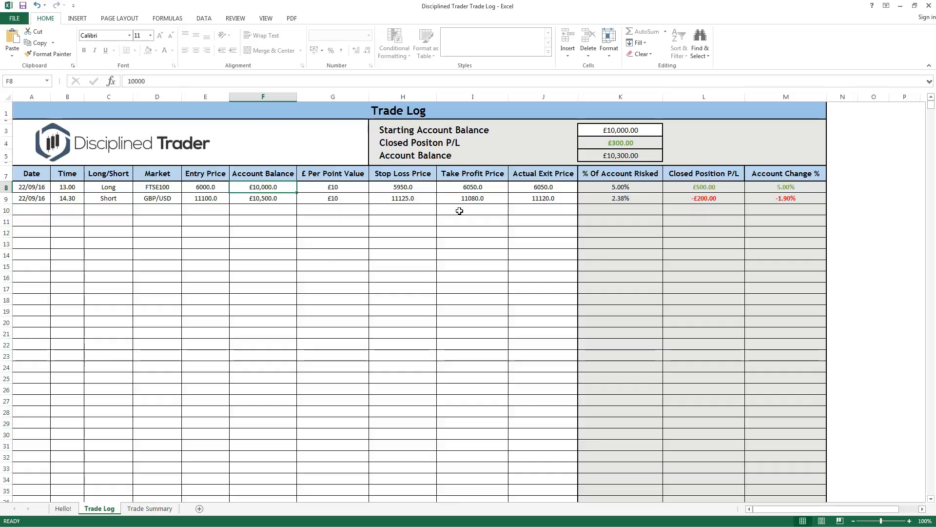
left_click(347, 189)
left_click(425, 187)
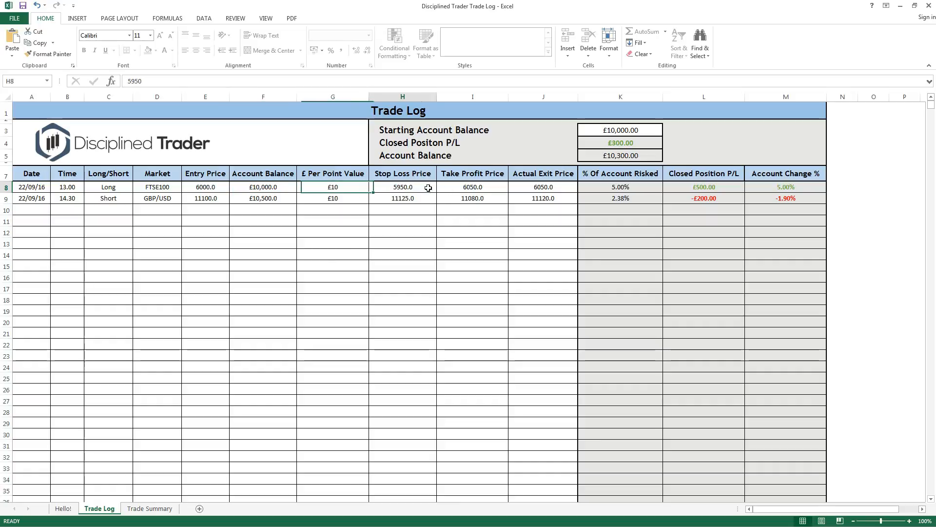
left_click(456, 190)
left_click(562, 188)
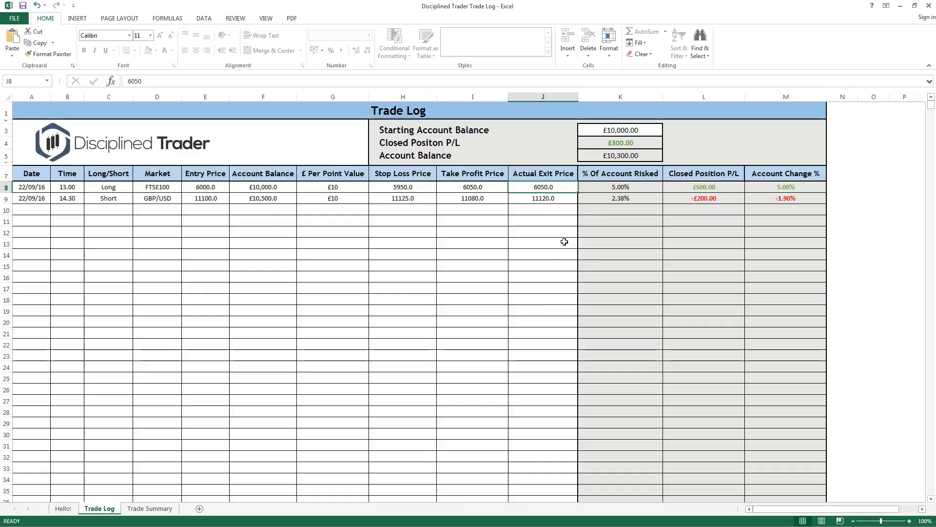
left_click(647, 190)
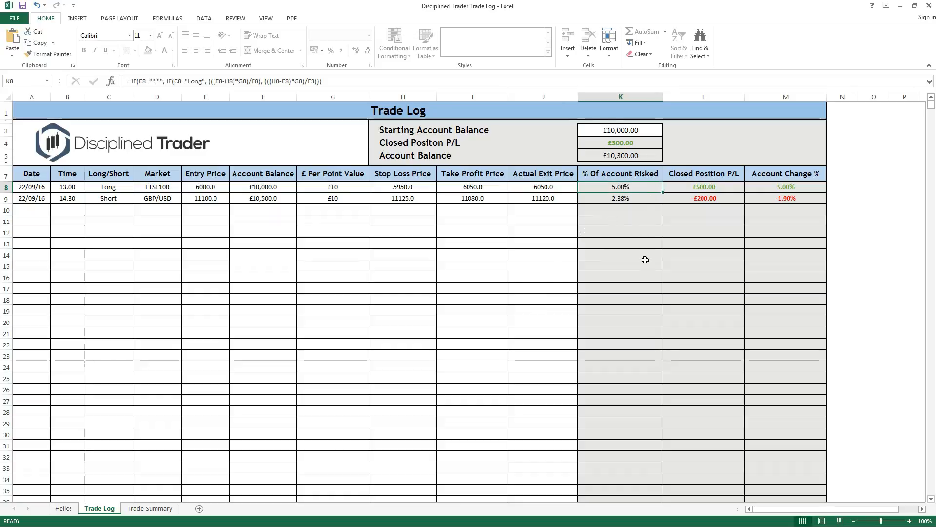
left_click(721, 191)
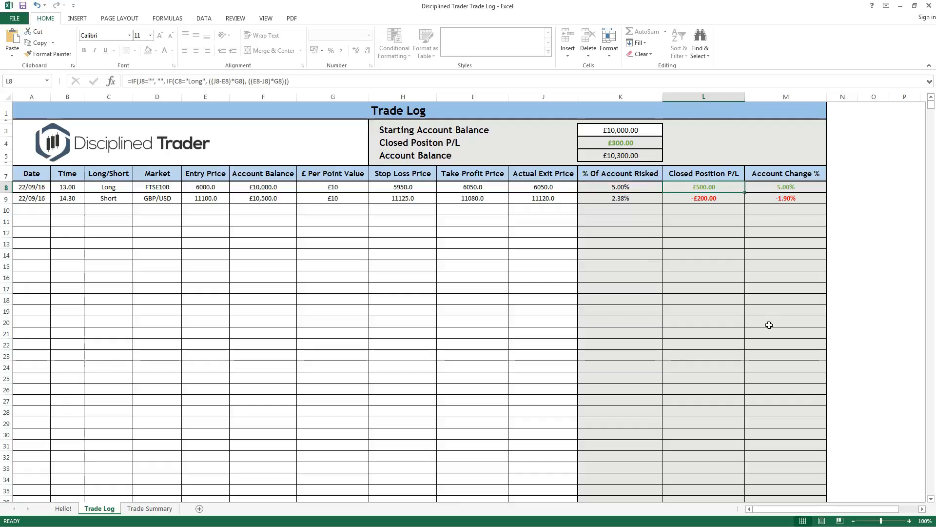
left_click(804, 187)
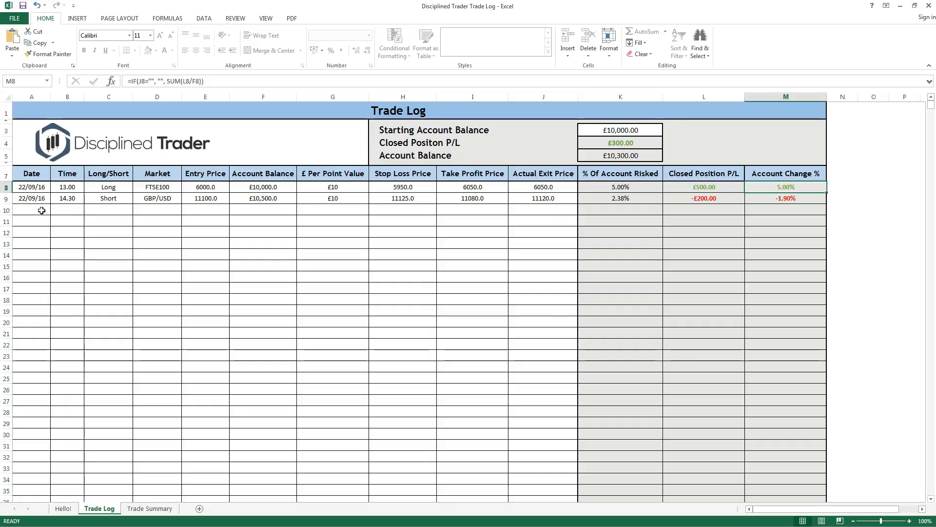
left_click_drag(40, 209, 556, 211)
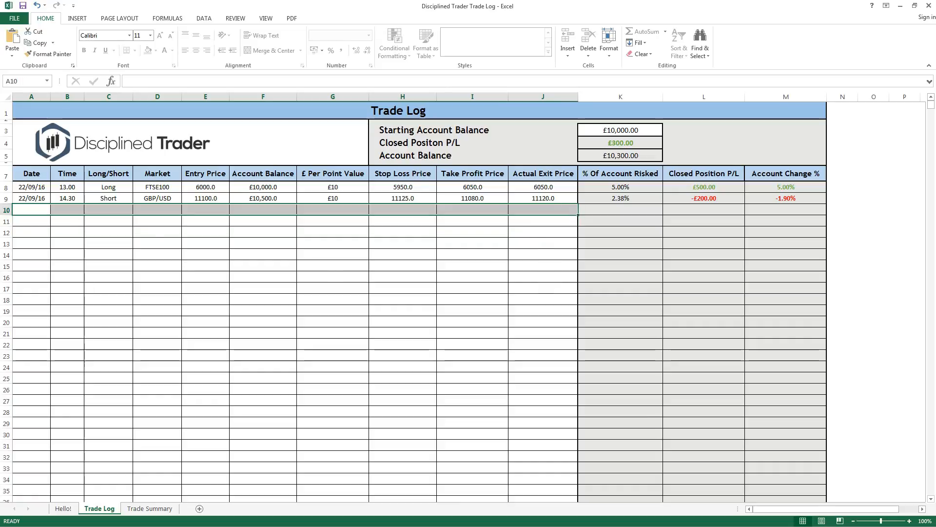
left_click(32, 219)
left_click(36, 242)
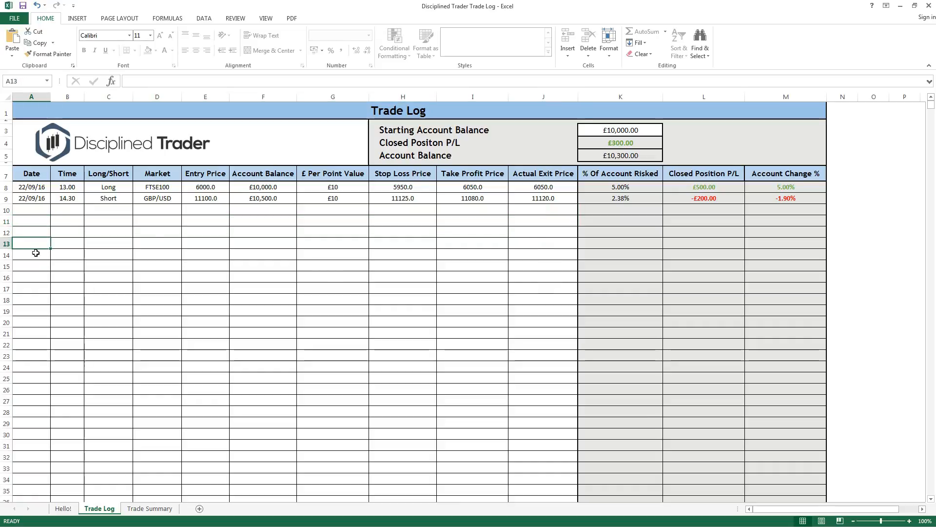
left_click(38, 266)
left_click(299, 357)
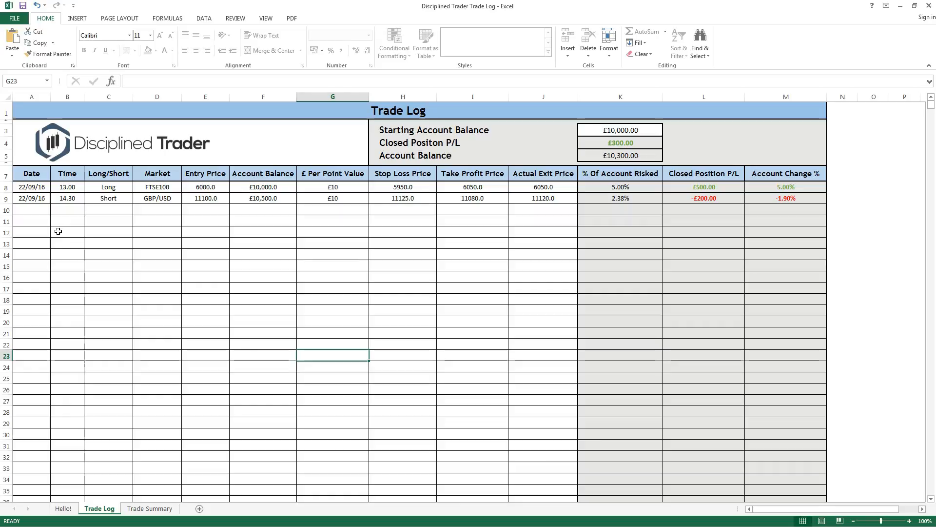
Start a new trade in row 10 with the date 07/02/2017 and the time 12.00.
left_click(48, 211)
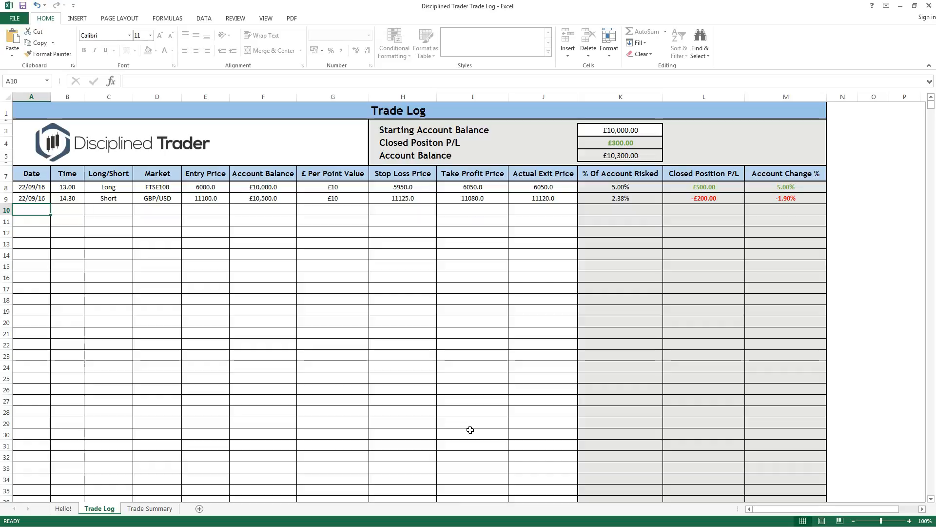
type("07")
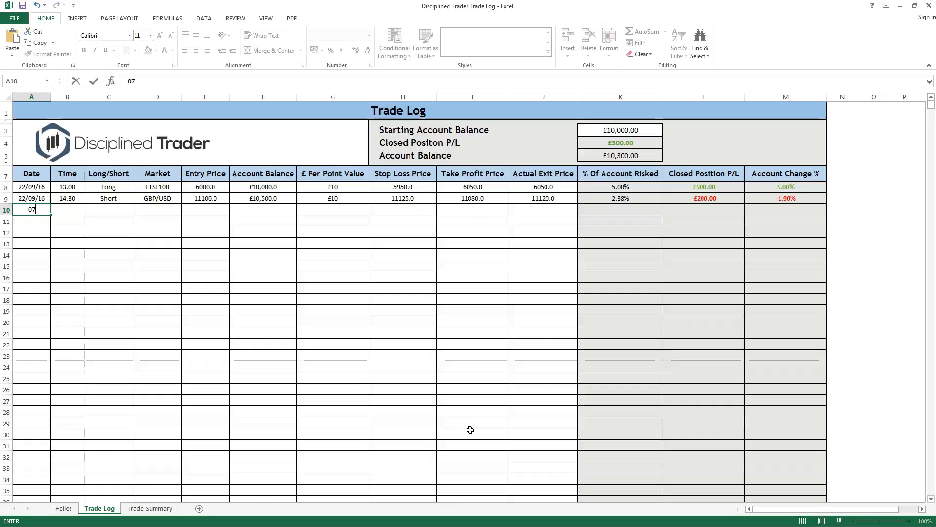
type("/02/2017")
key("Tab")
type("12.00")
key("Tab")
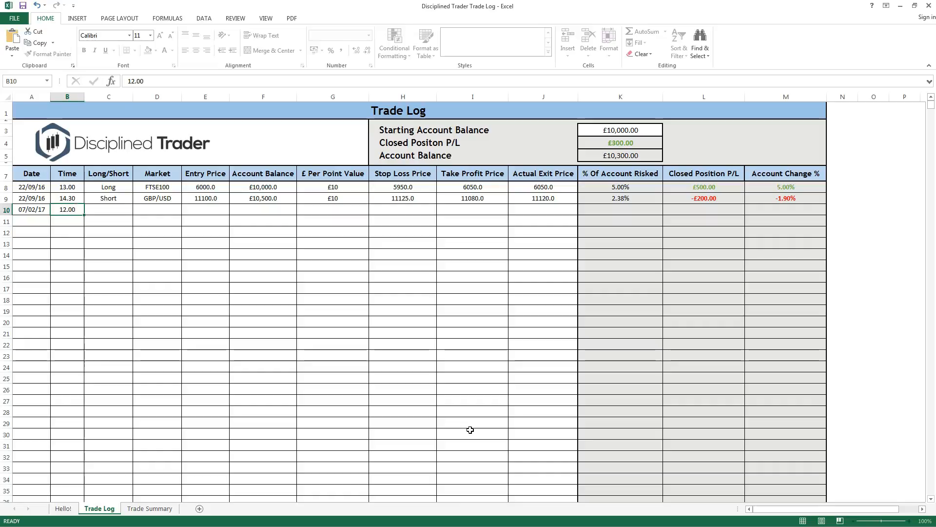
Set the row 10 trade's direction to Long and its market to FTSE100.
type("Long")
key("Tab")
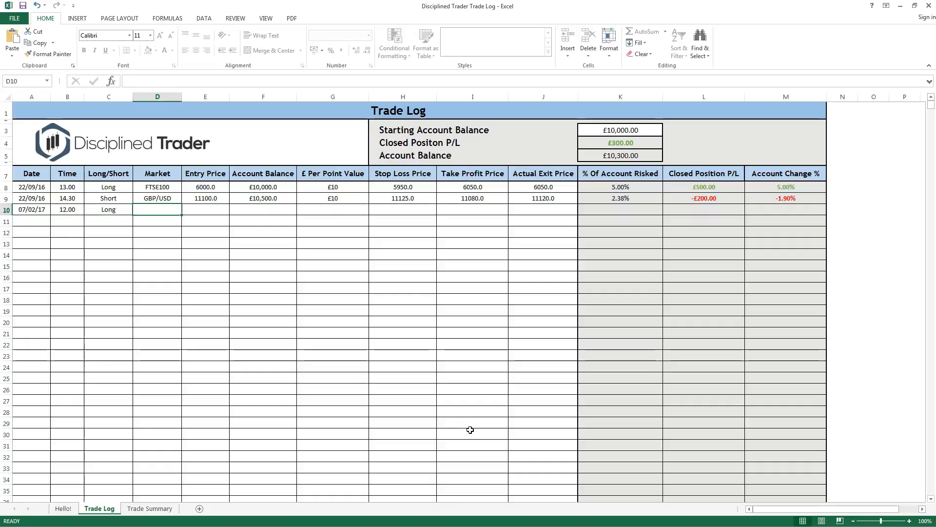
type("FTSE100")
key("Tab")
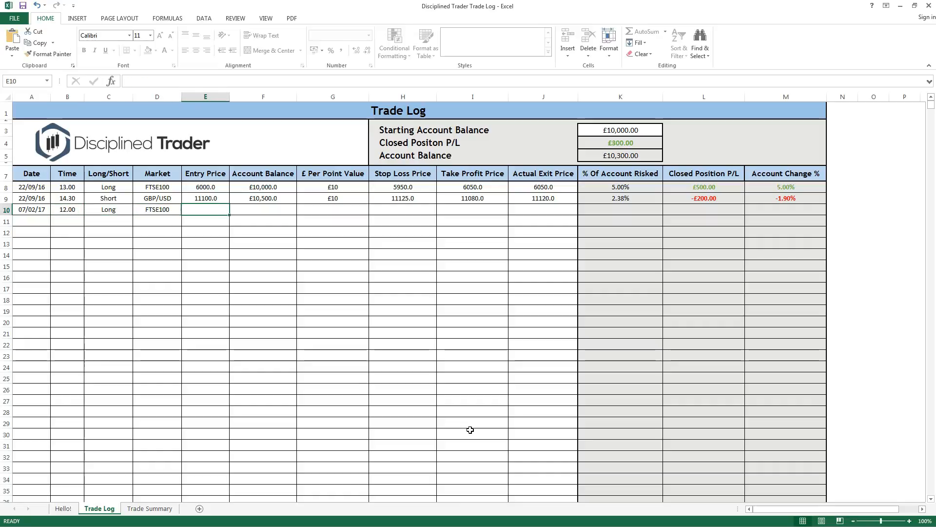
Enter an entry price of 7000, an account balance of 10,300 and a £ per point value of 10 for the new trade.
type("7000")
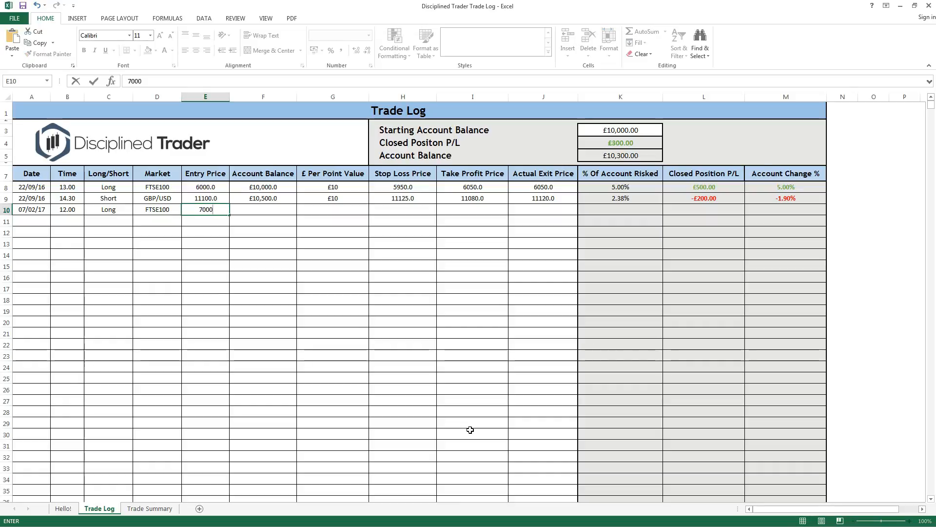
key("Tab")
type("1")
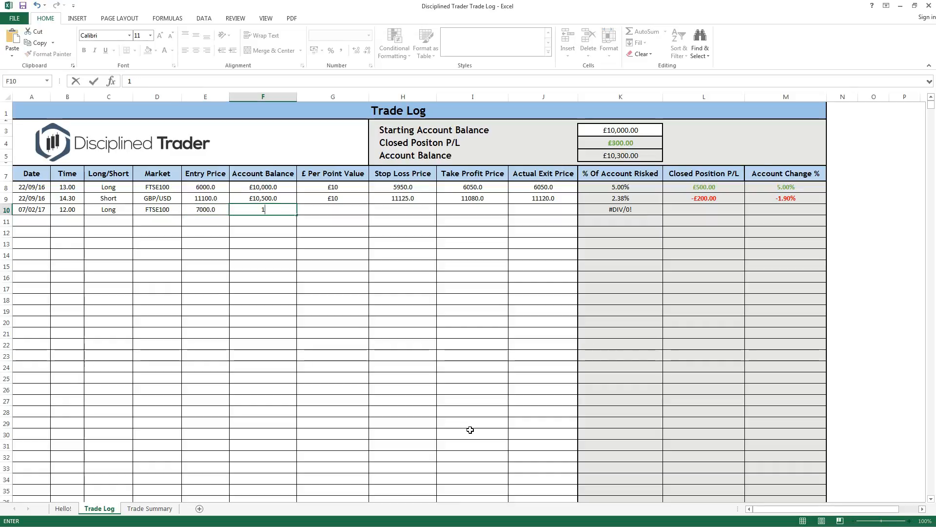
type("0,300")
key("Tab")
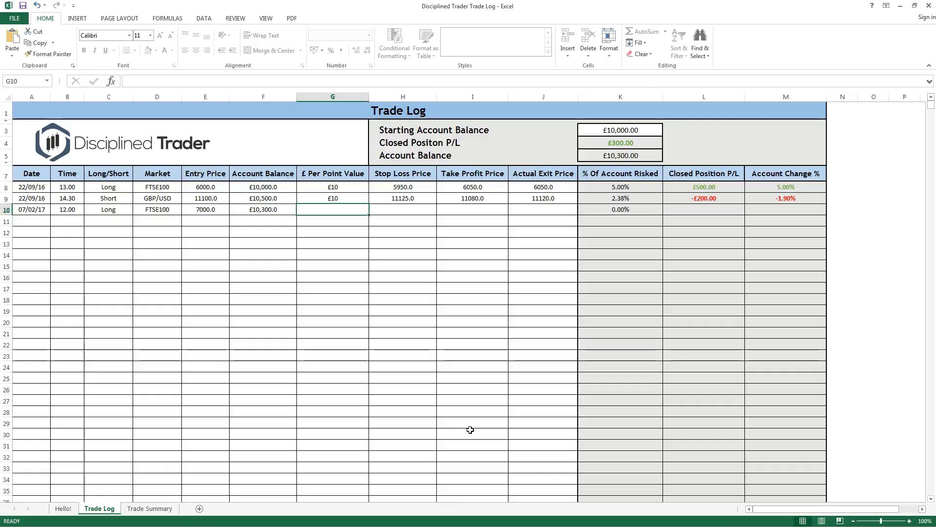
type("10")
key("Tab")
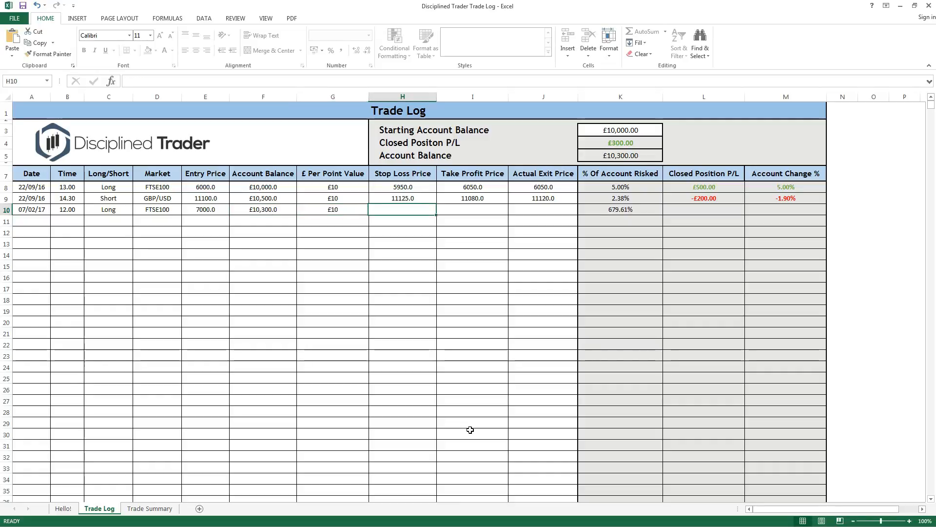
Enter a stop loss price of 6950 and a take profit price of 7100 for the new trade.
type("6950")
key("Tab")
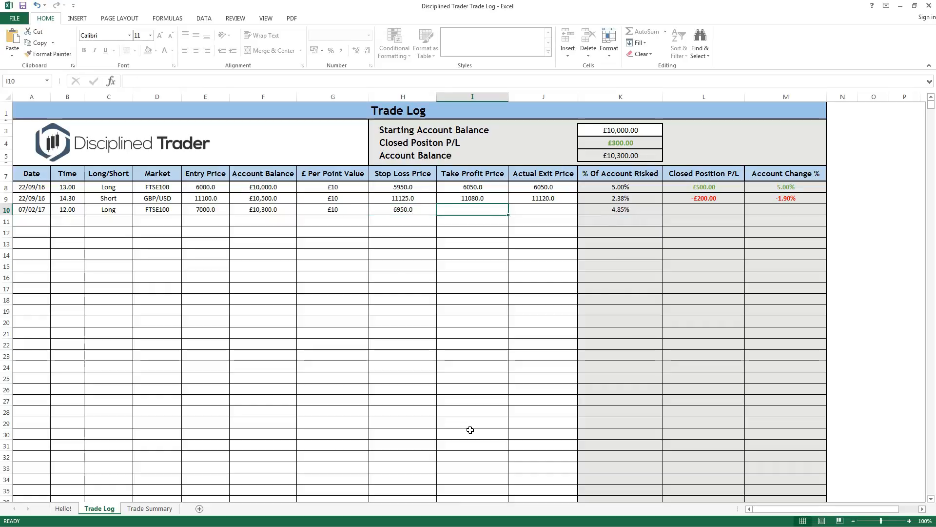
type("7100")
key("Tab")
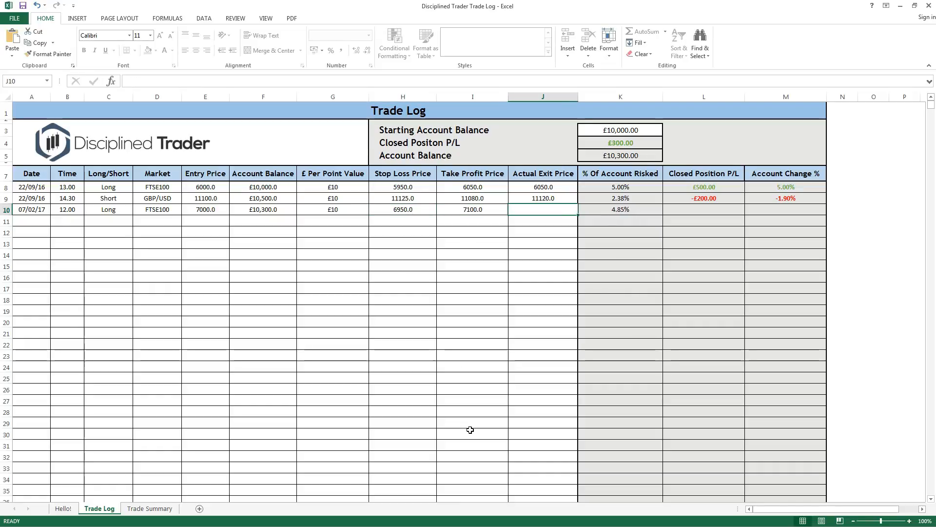
Check the new trade's percentage of account risked, and enter 7080 as its actual exit price.
left_click(645, 210)
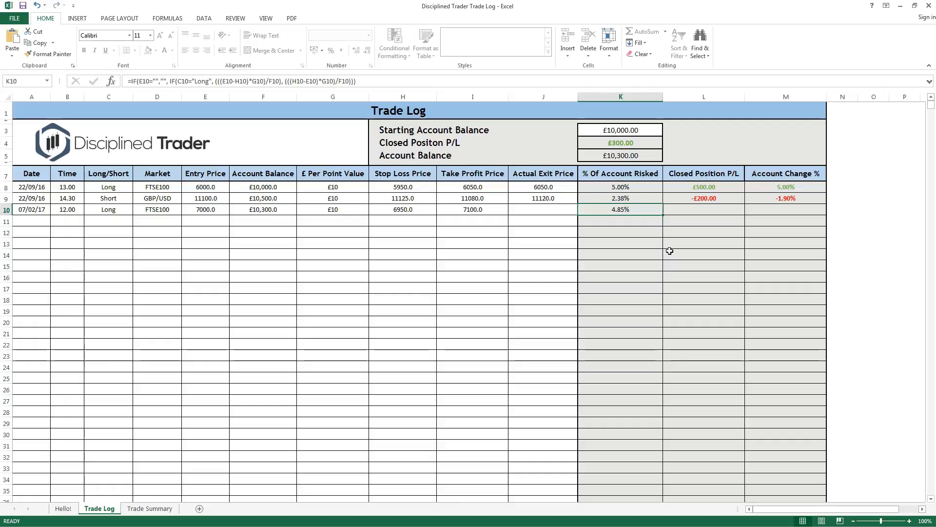
key("Left")
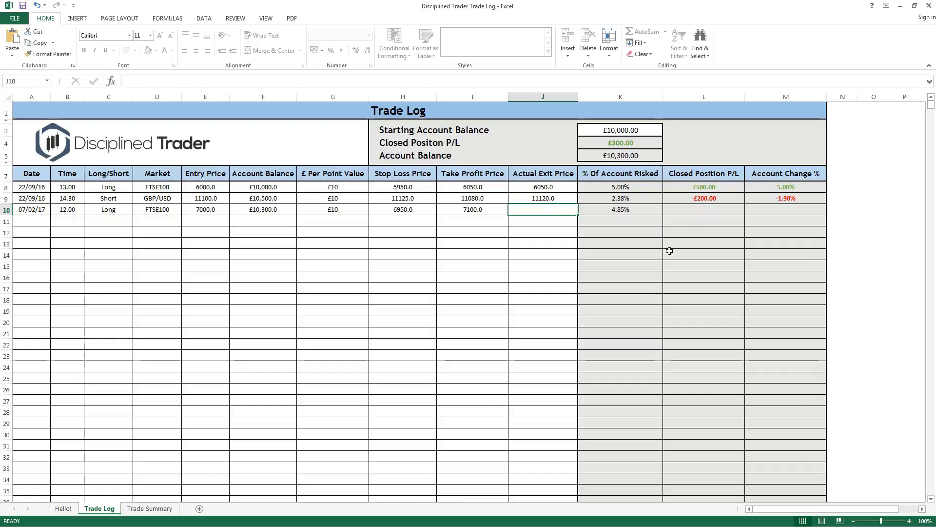
type("7080")
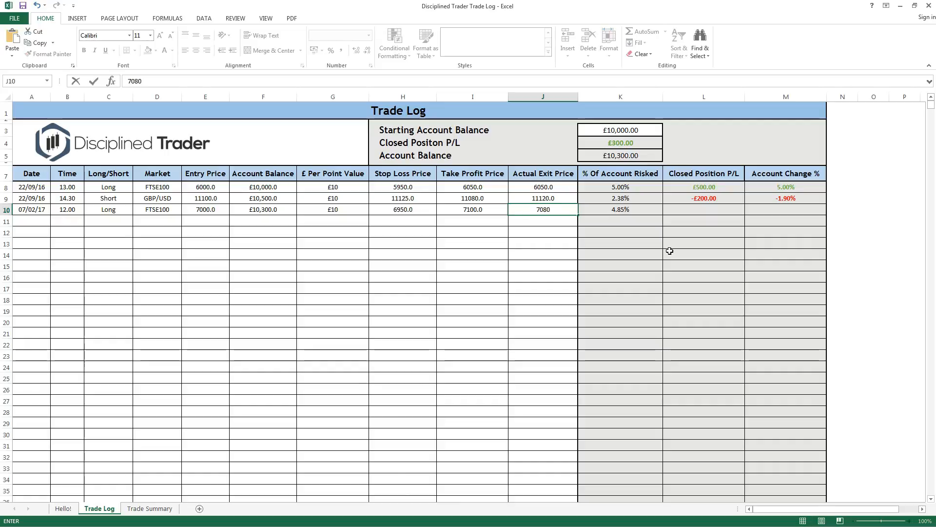
key("Return")
Examine the row 10 trade's closed position P/L and account change percentage, going back over its price and point value entries.
key("Right")
key("Right")
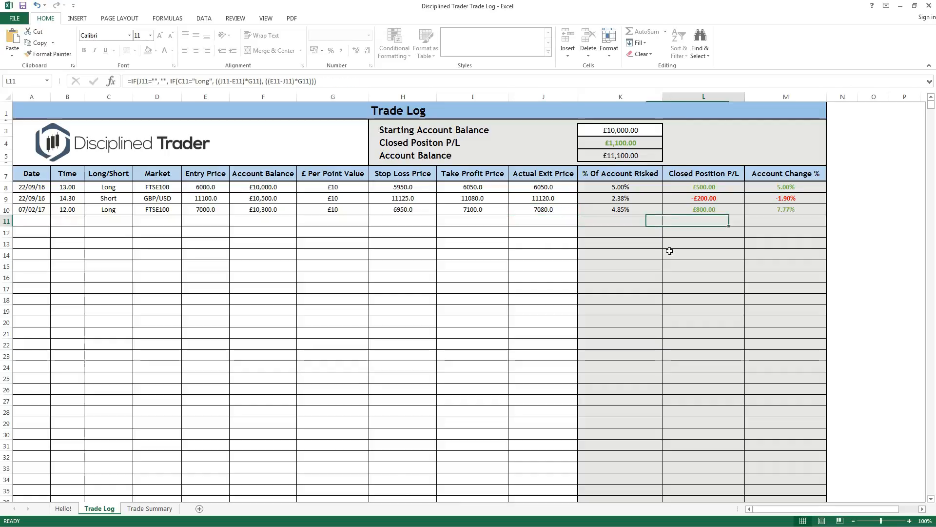
key("Up")
key("Right")
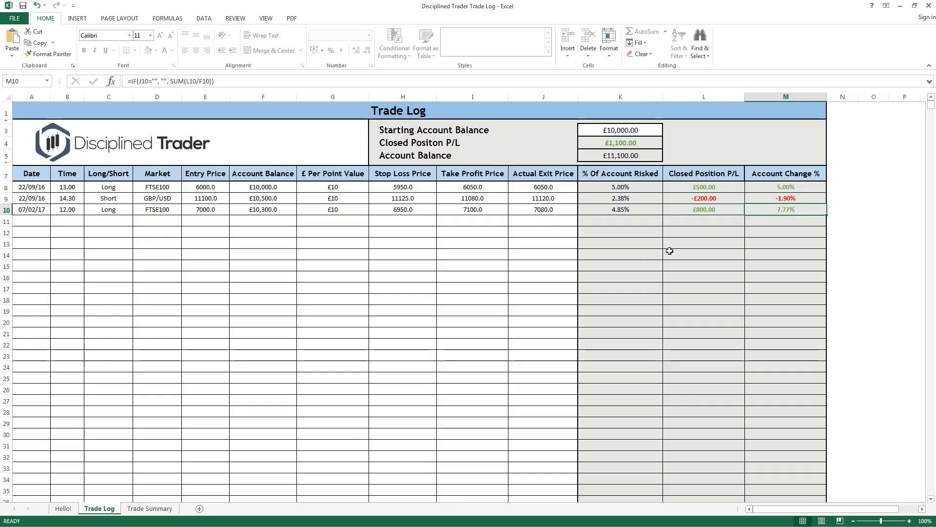
key("Left")
key("Left")
key("Left")
key("Left")
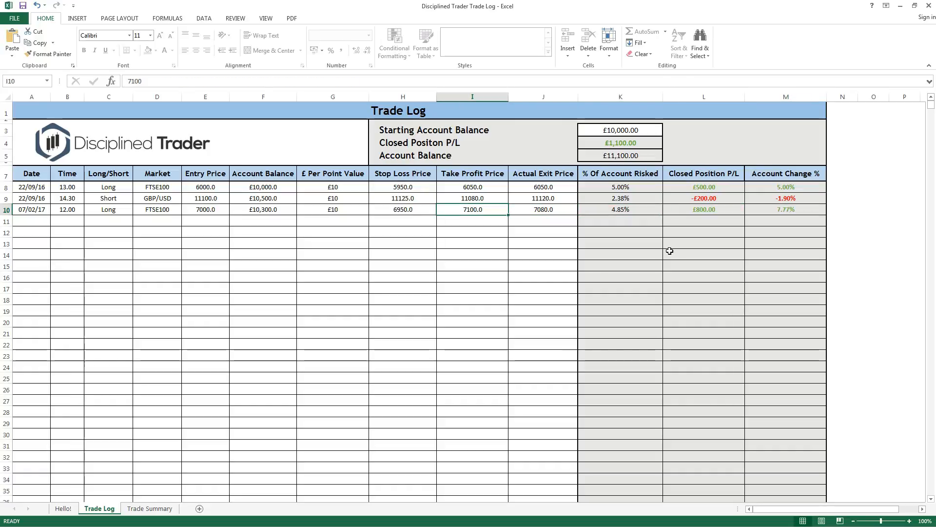
key("Left")
key("Left")
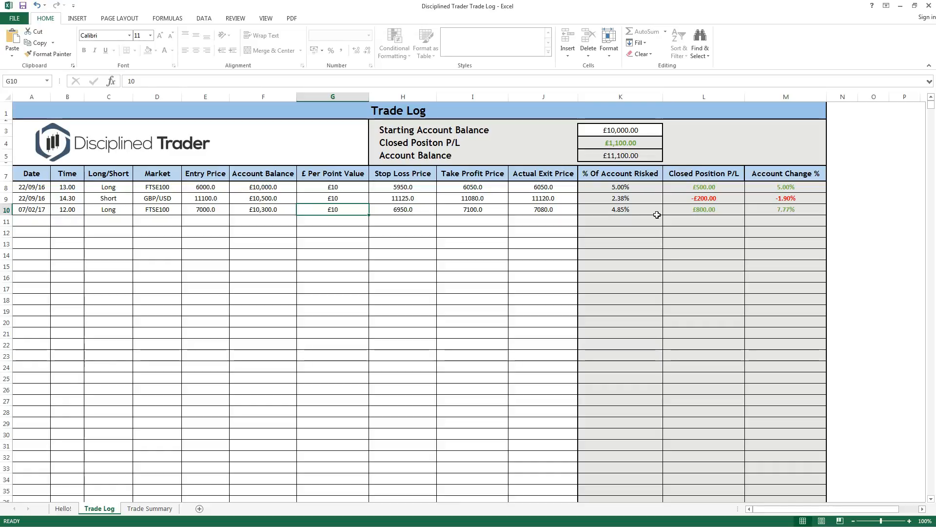
Inspect how the row 10 trade's percentage of account risked is calculated, checking its formula and the entry price.
key("Right")
key("Right")
key("Right")
key("Right")
key("Right")
key("Right")
left_click(643, 211)
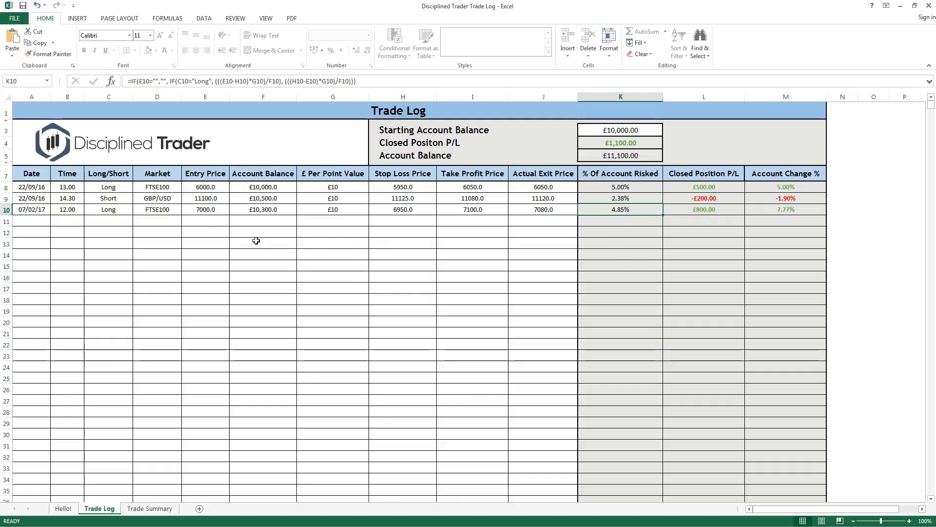
left_click(206, 212)
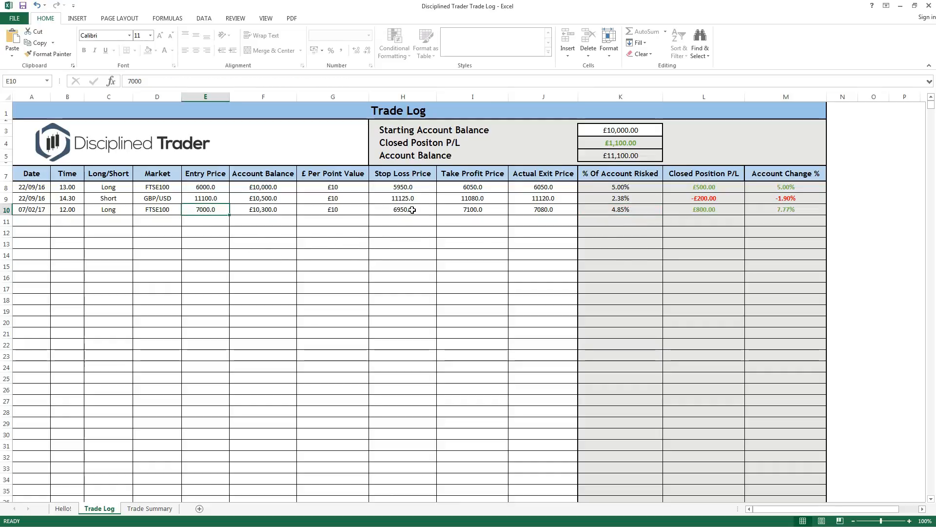
Review the stop loss price, point value and account balance behind the row 10 trade's percentage of account risked.
left_click(411, 209)
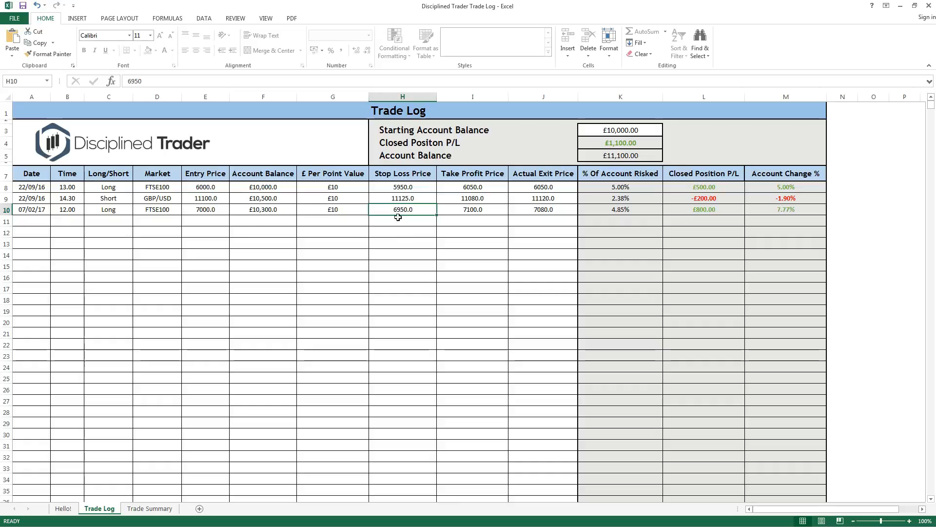
left_click(321, 214)
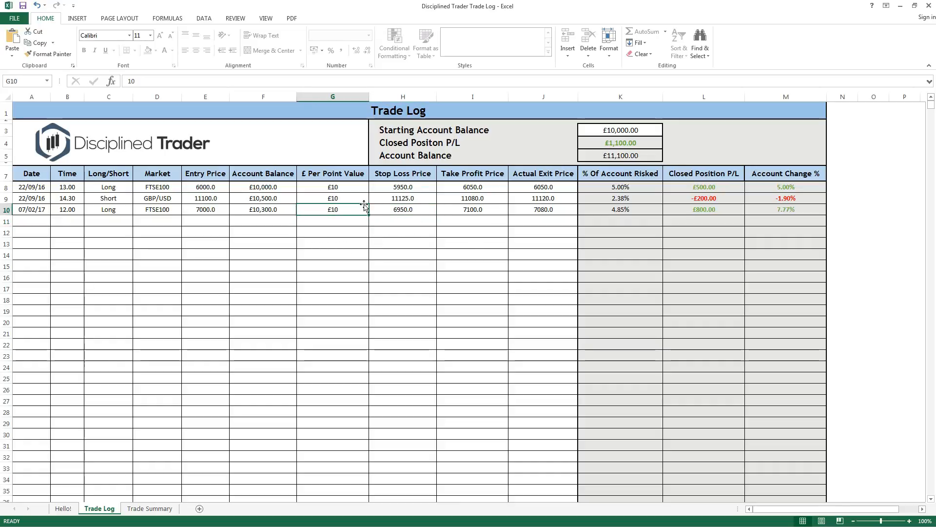
left_click(249, 212)
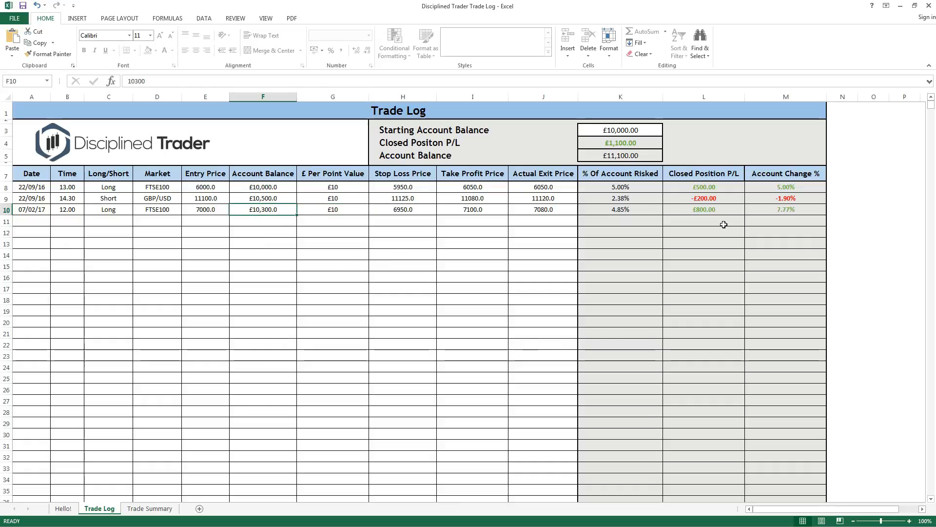
left_click(636, 213)
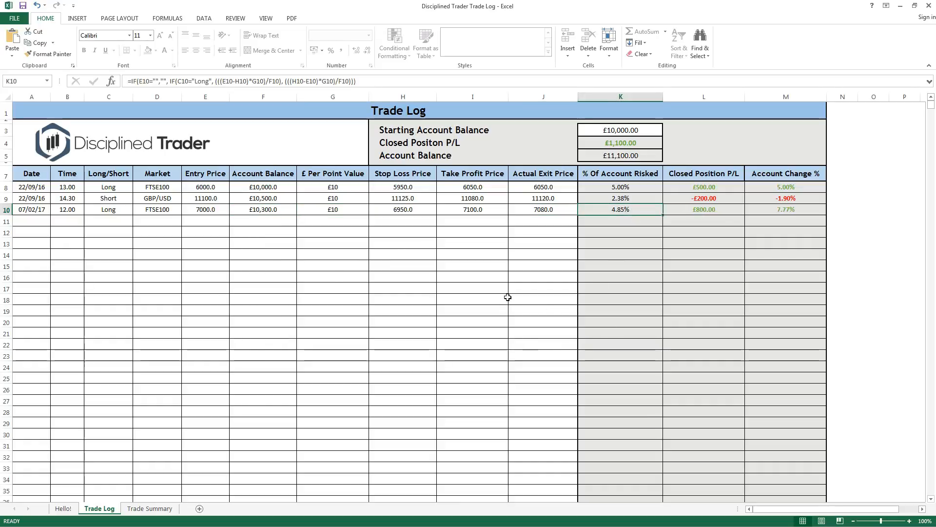
Inspect the row 10 trade's closed position P/L formula and its entry price, actual exit price and point value.
left_click(738, 210)
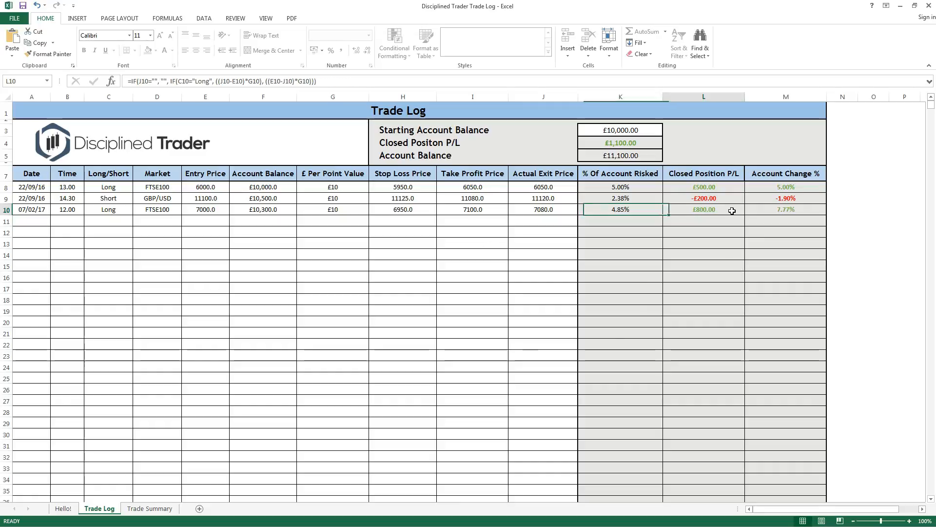
left_click(208, 210)
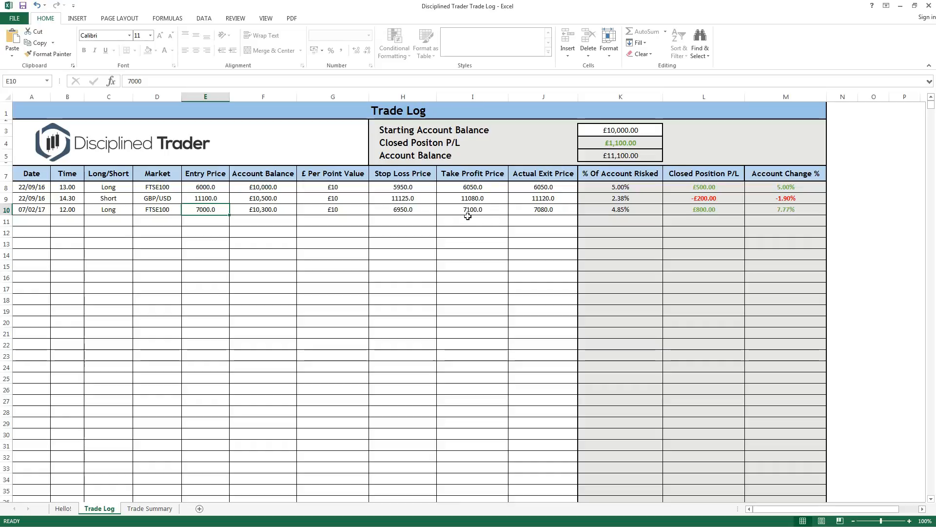
left_click(554, 214)
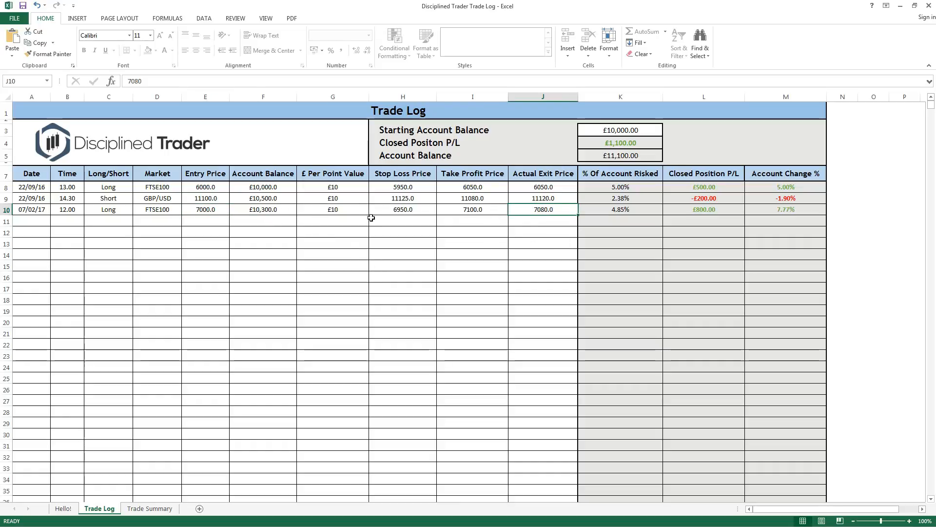
left_click(354, 214)
Inspect how the row 10 trade's account change percentage relates its closed position P/L to the account balance.
left_click(275, 213)
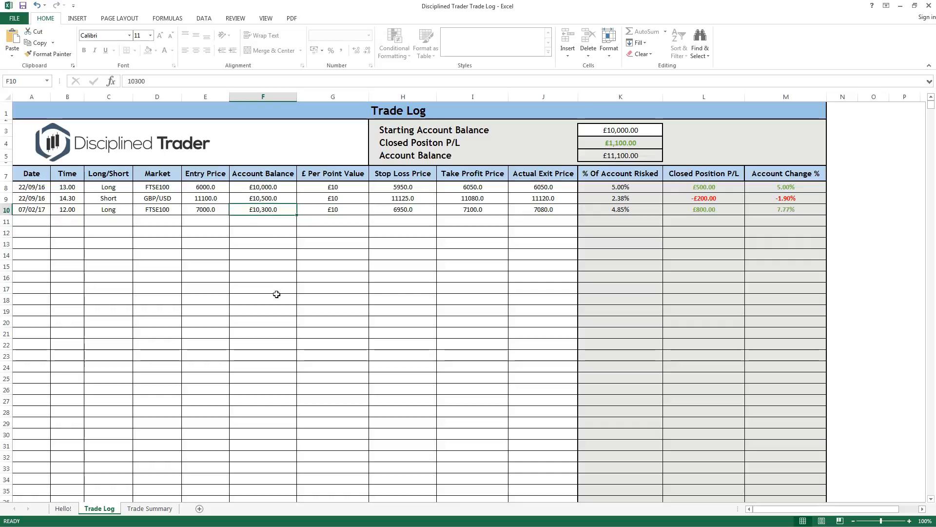
left_click(792, 212)
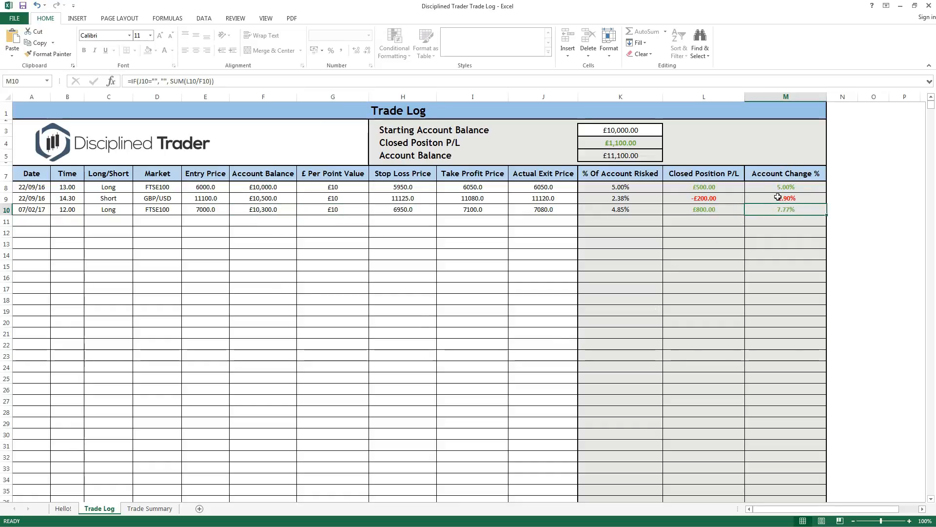
left_click(722, 209)
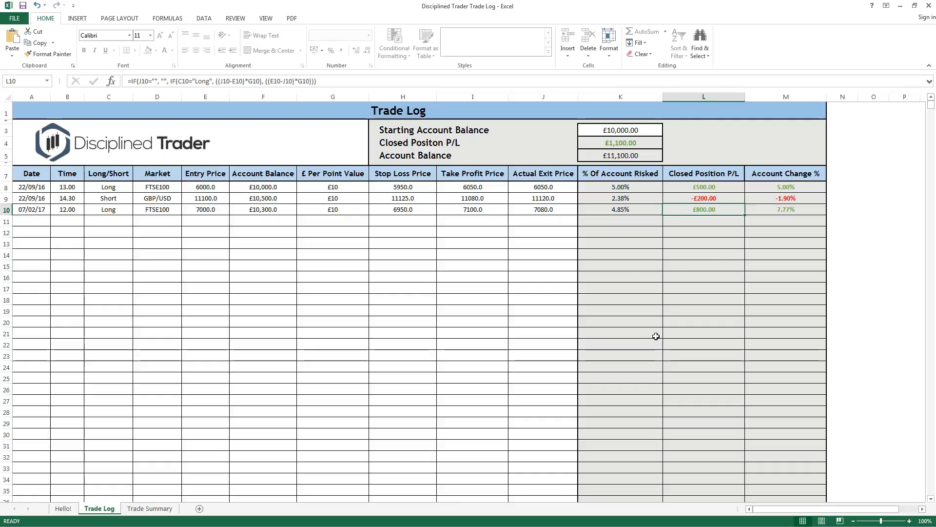
left_click(273, 213)
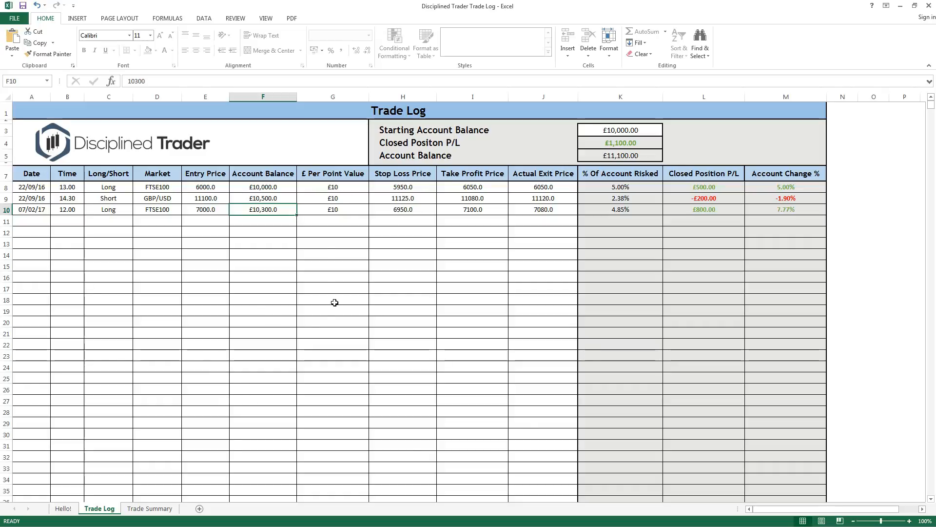
Open the Trade Summary sheet and examine its overall total, winning, losing and break-even trade counts and the trade win rate.
left_click(151, 509)
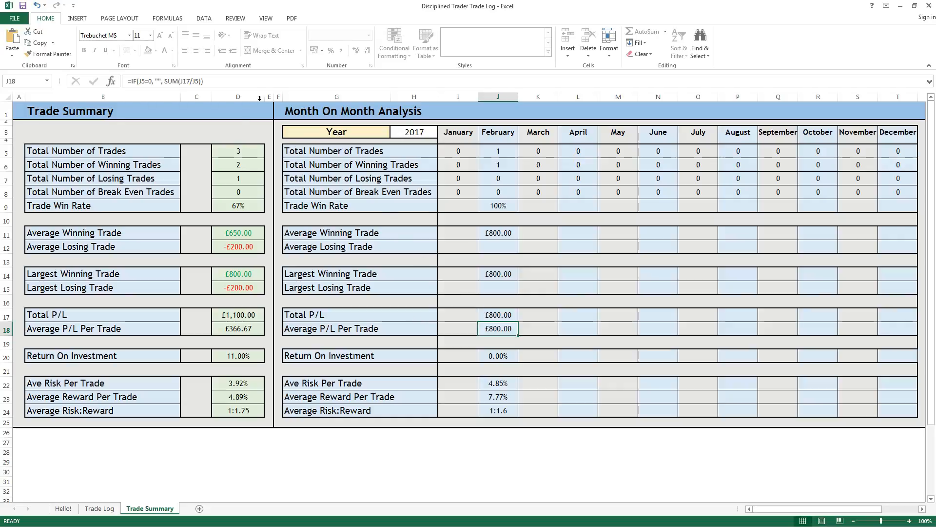
left_click_drag(22, 107, 273, 422)
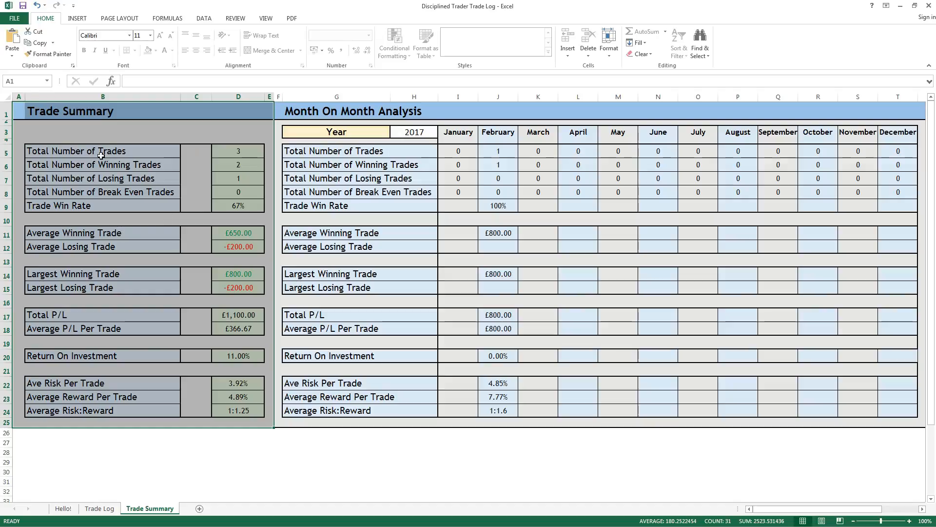
left_click(102, 155)
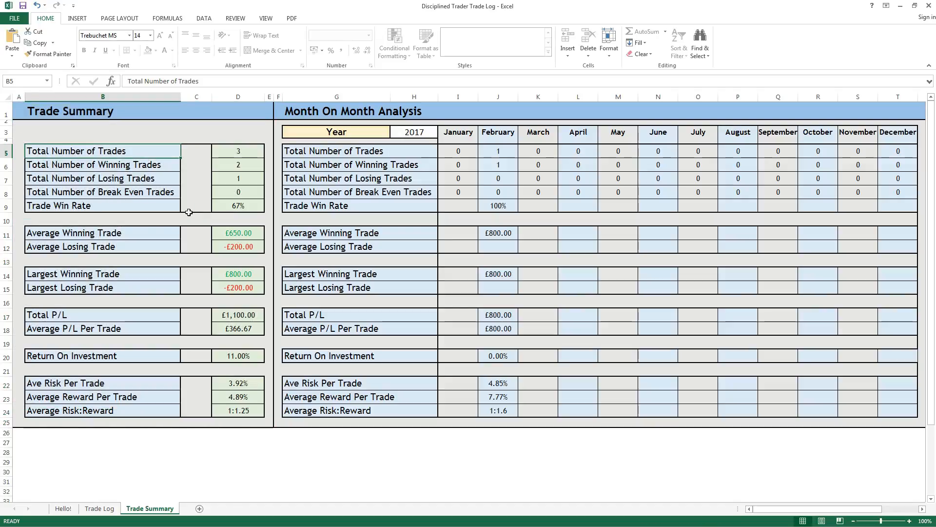
left_click(226, 151)
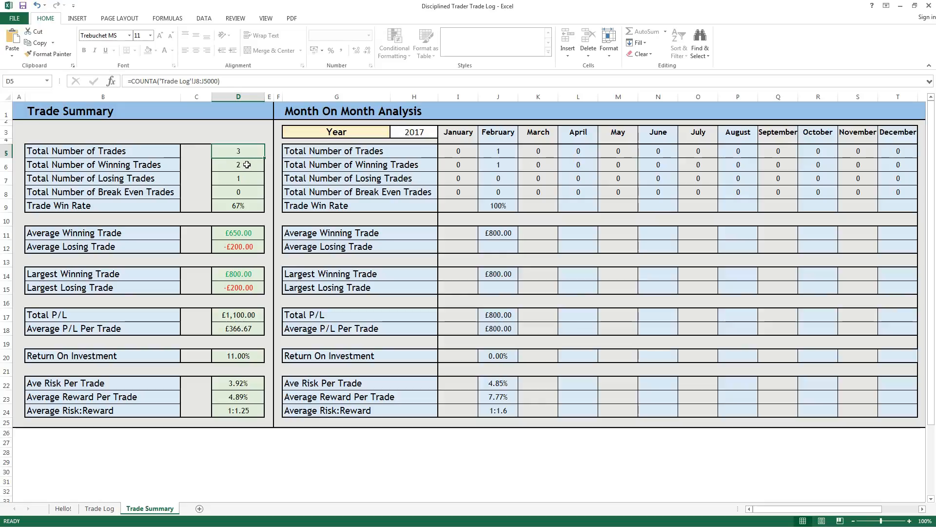
left_click(246, 166)
left_click(247, 177)
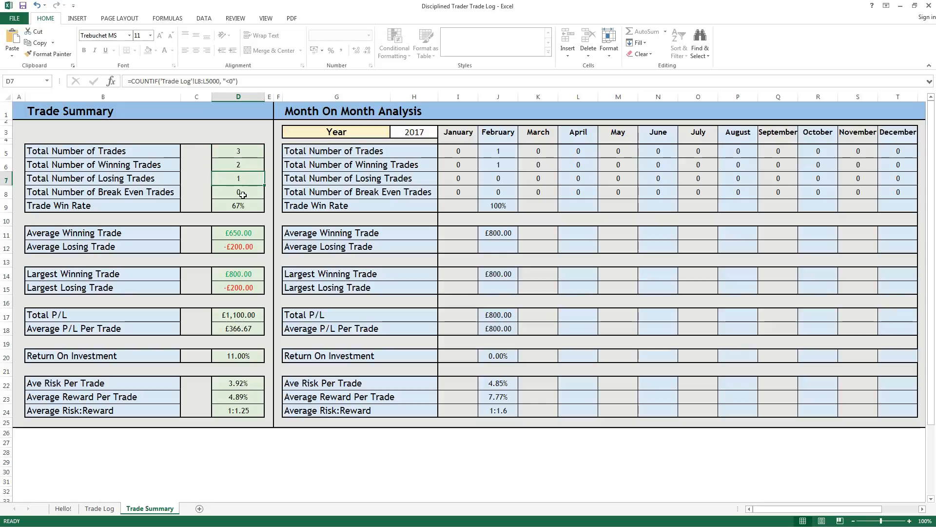
left_click(242, 194)
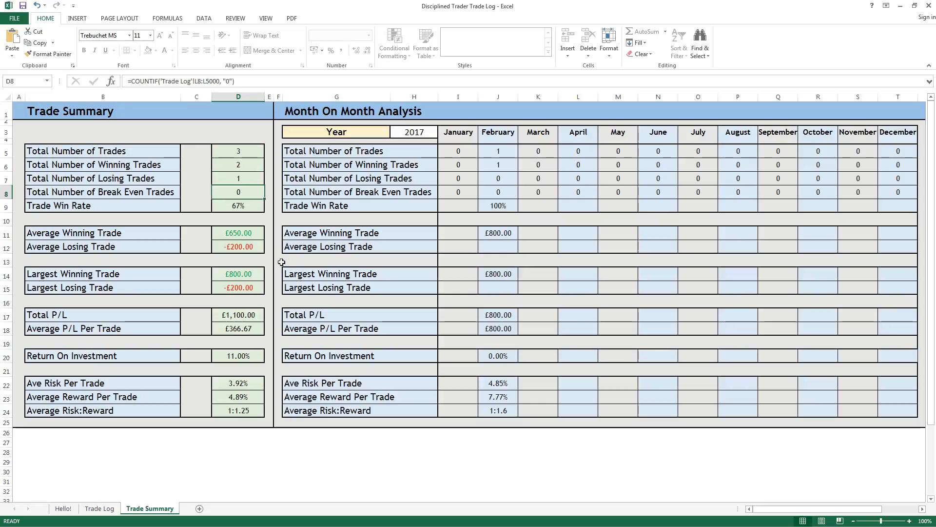
left_click(256, 208)
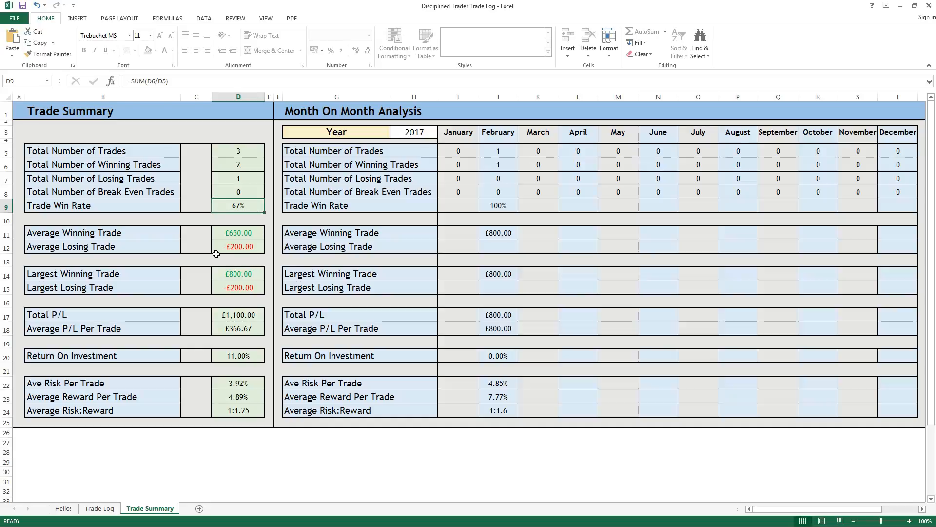
Examine the average winning and losing trade and the largest winning and losing trade in the overall summary.
left_click(237, 233)
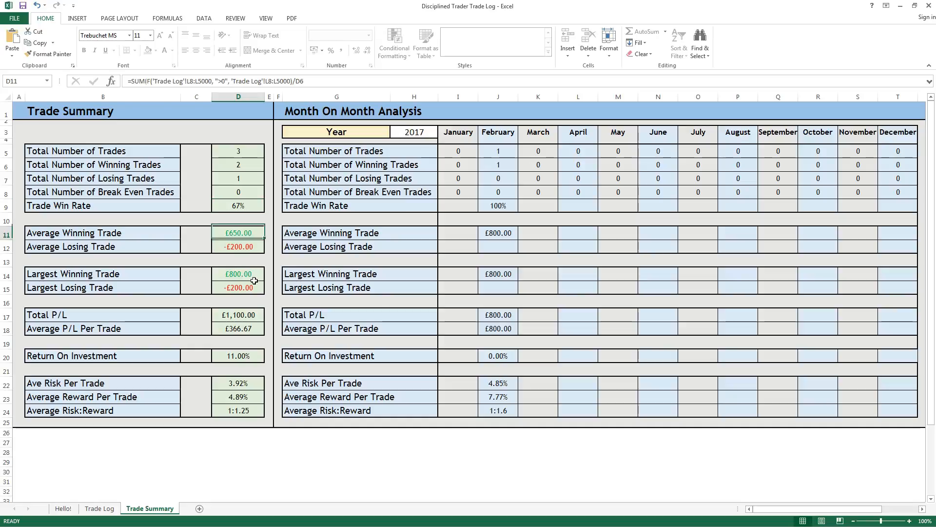
left_click(243, 247)
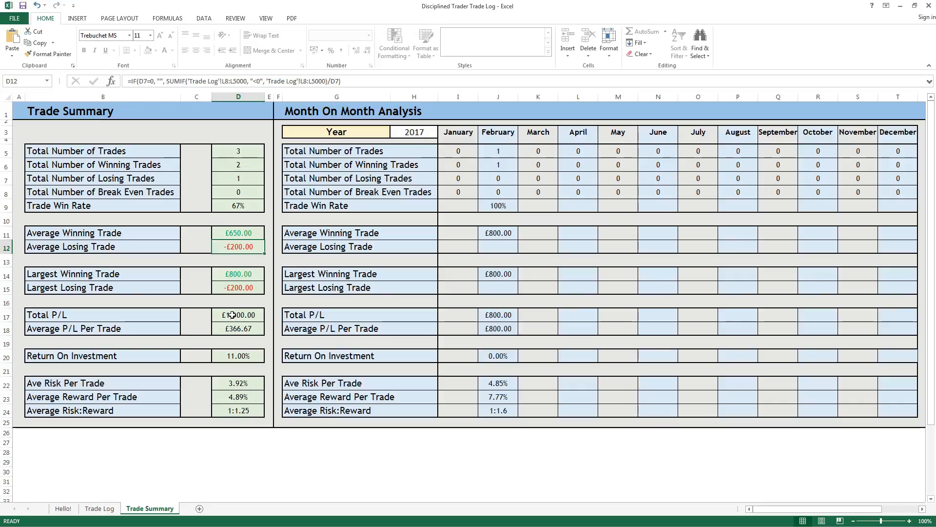
left_click(237, 274)
left_click(235, 299)
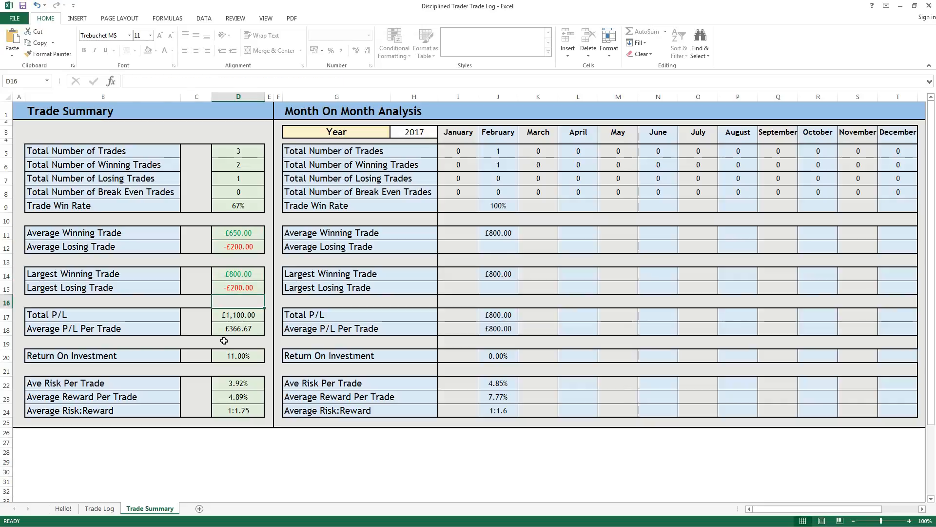
Check the overall total P/L, average P/L per trade and return on investment, including their formulas.
left_click(243, 318)
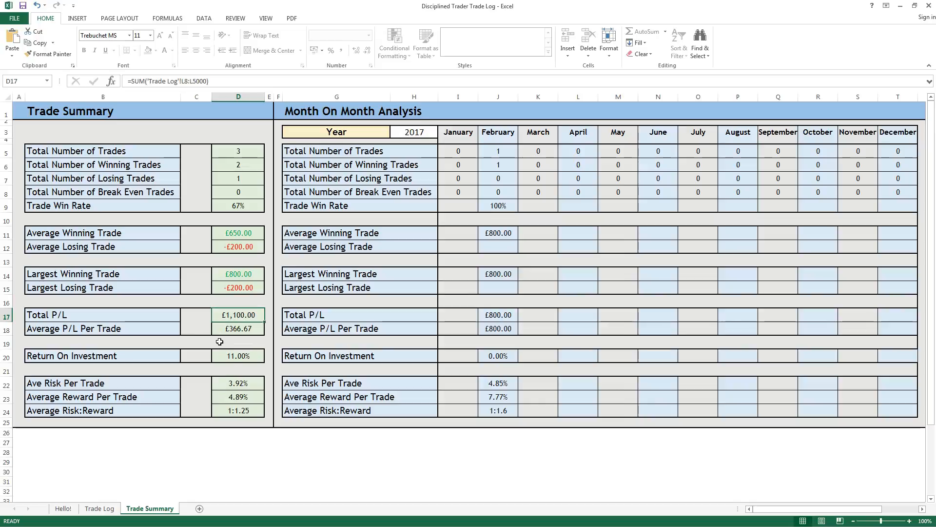
left_click(228, 331)
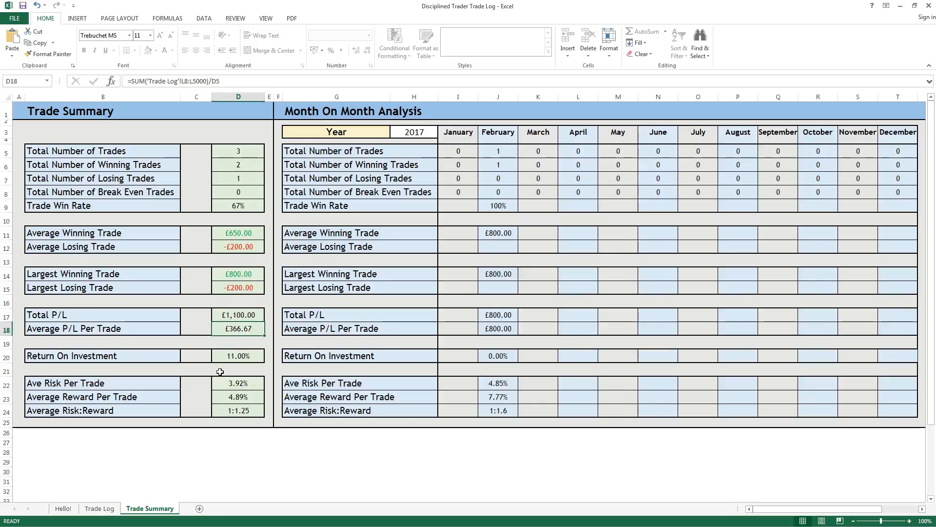
left_click(243, 356)
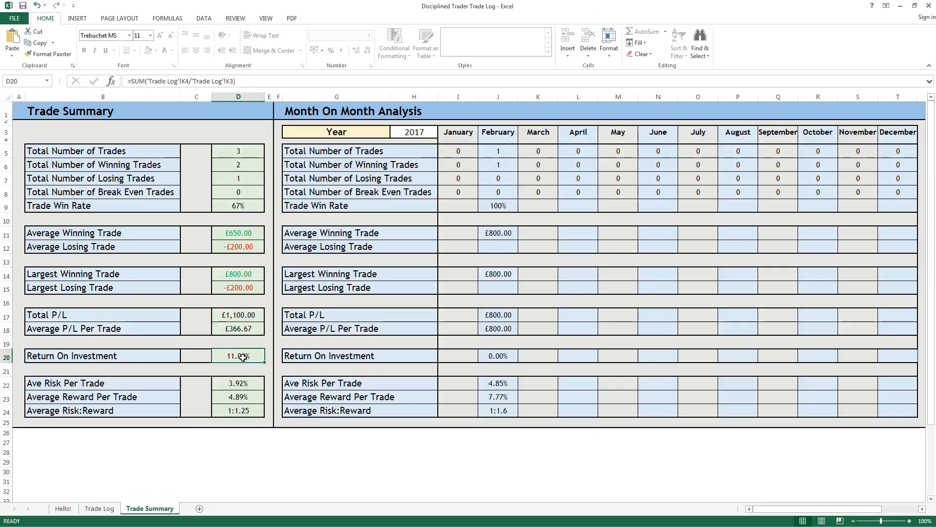
Inspect the overall average reward per trade, average risk:reward ratio and average risk per trade.
left_click(235, 398)
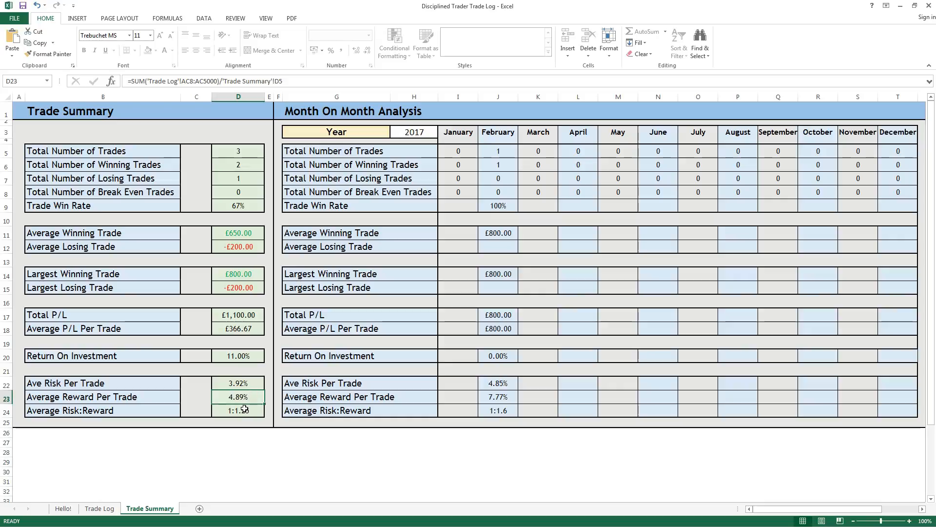
left_click(245, 409)
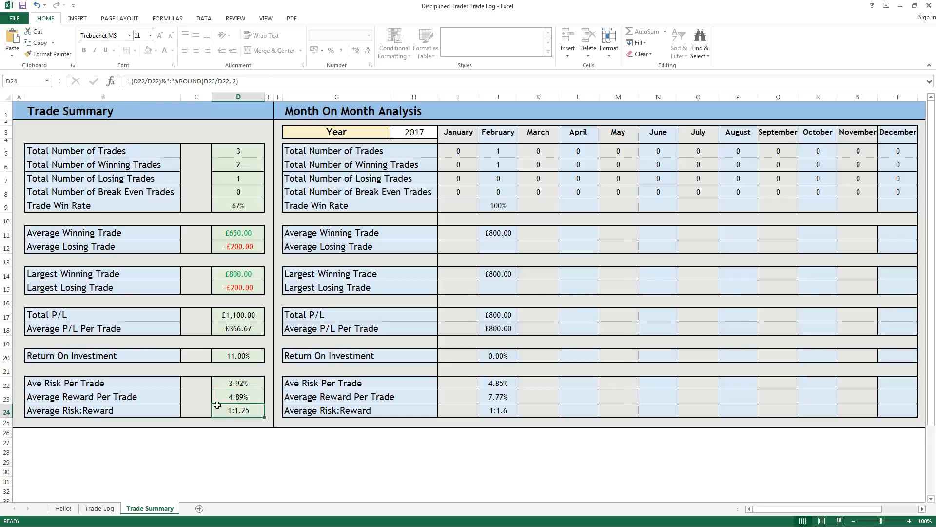
mouse_move(230, 376)
left_mouse_down()
mouse_move(232, 407)
mouse_move(234, 386)
left_mouse_up()
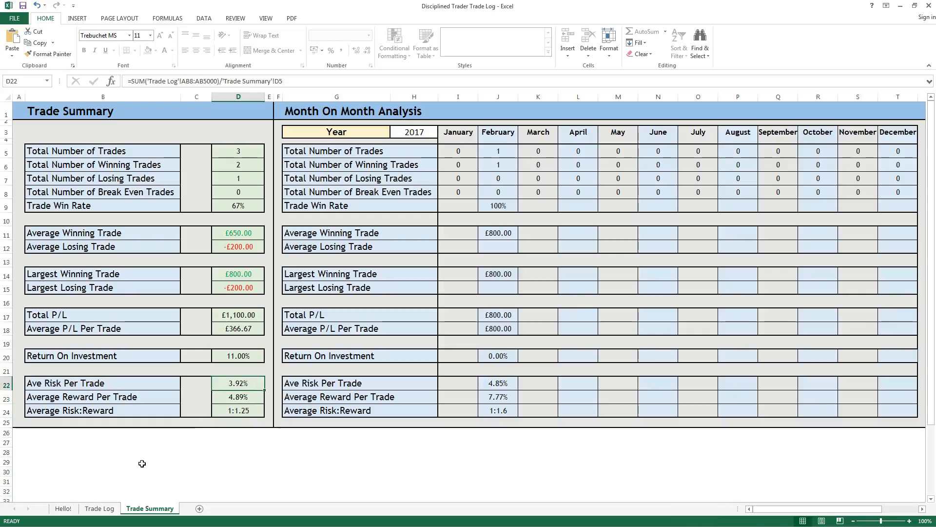
Return to the Trade Log sheet and review the take profit, stop loss and actual exit prices of all three trades.
left_click(100, 508)
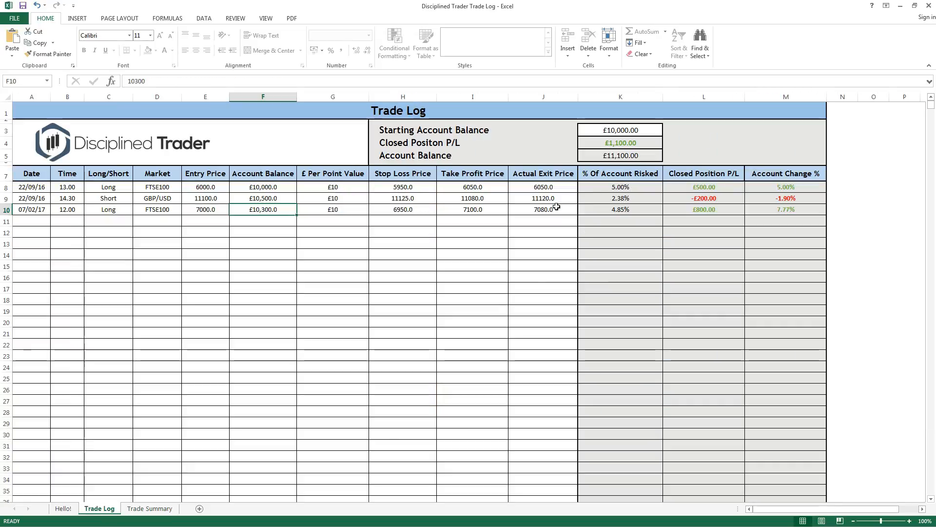
left_click_drag(487, 189, 476, 209)
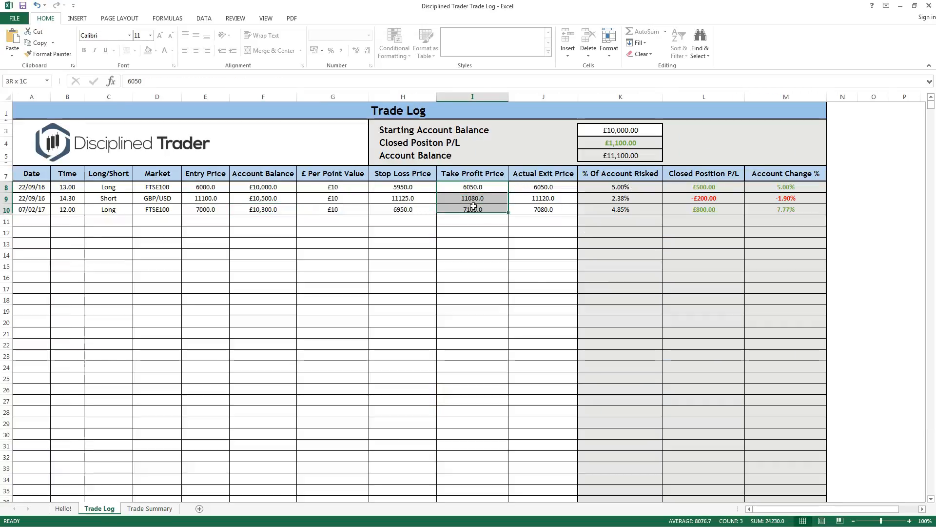
left_click_drag(398, 190, 398, 207)
left_click_drag(534, 187, 539, 215)
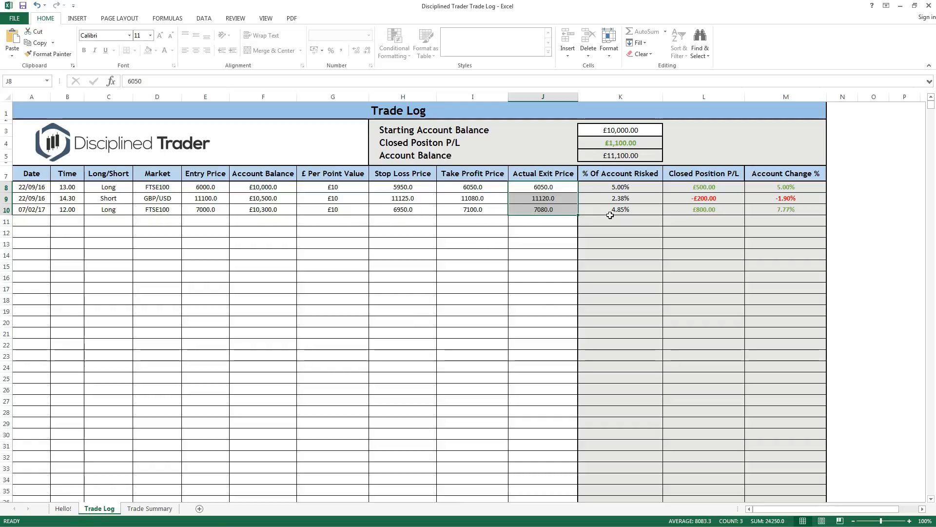
Compare the row 10 trade's stop loss and take profit with its actual exit price, and row 9's stop loss with its exit.
left_click(409, 211)
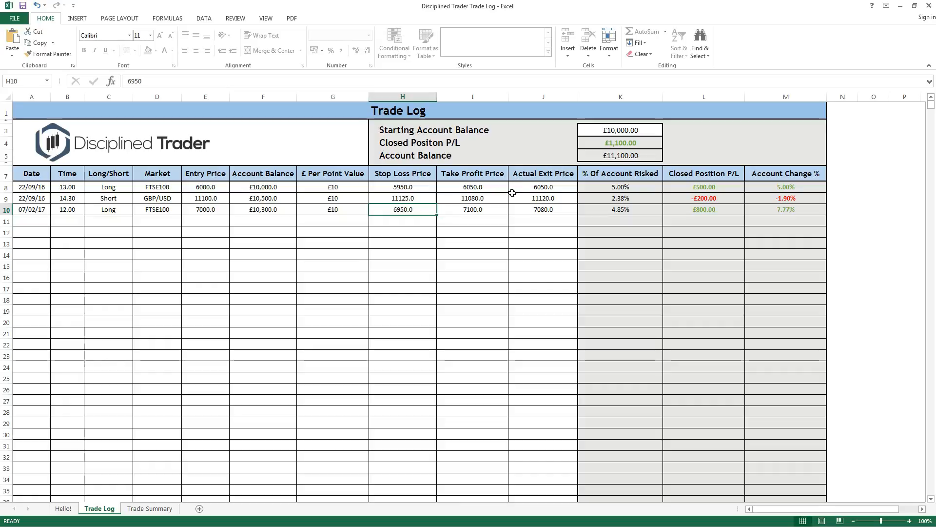
left_click(492, 211)
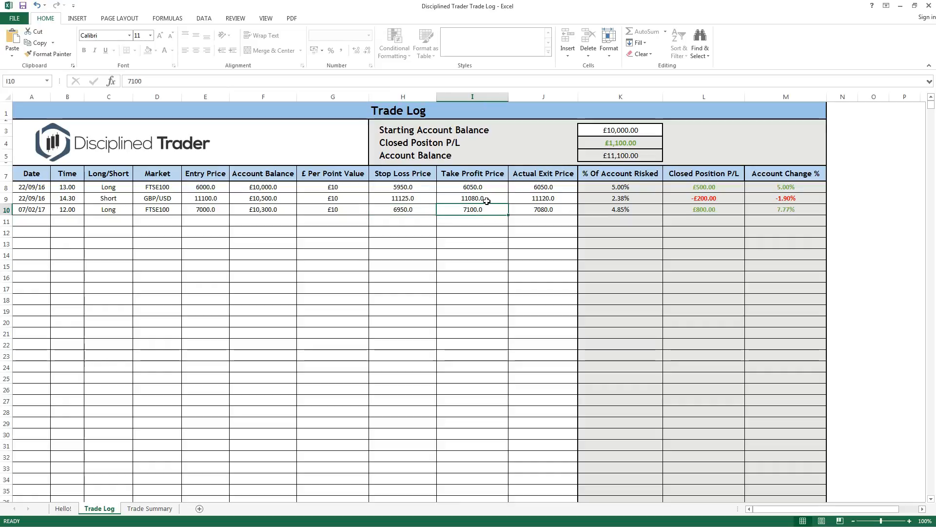
left_click(544, 213)
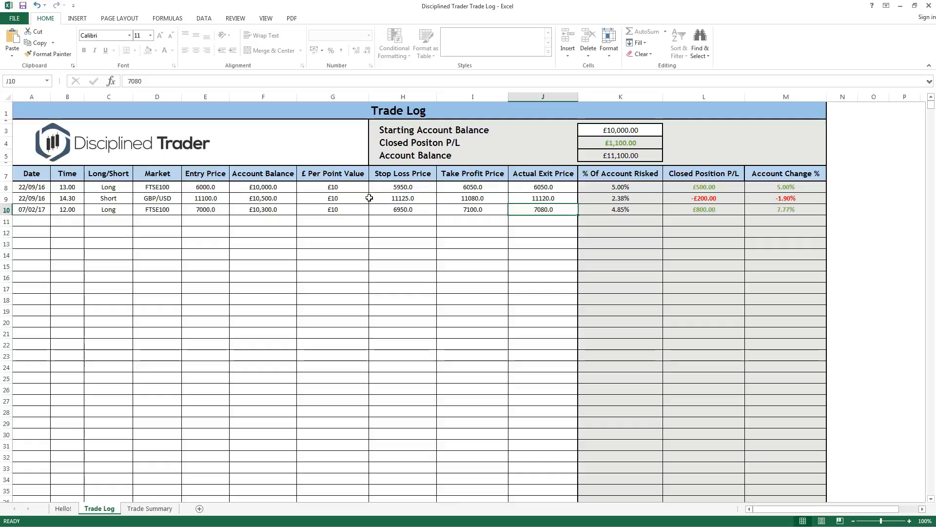
left_click(409, 199)
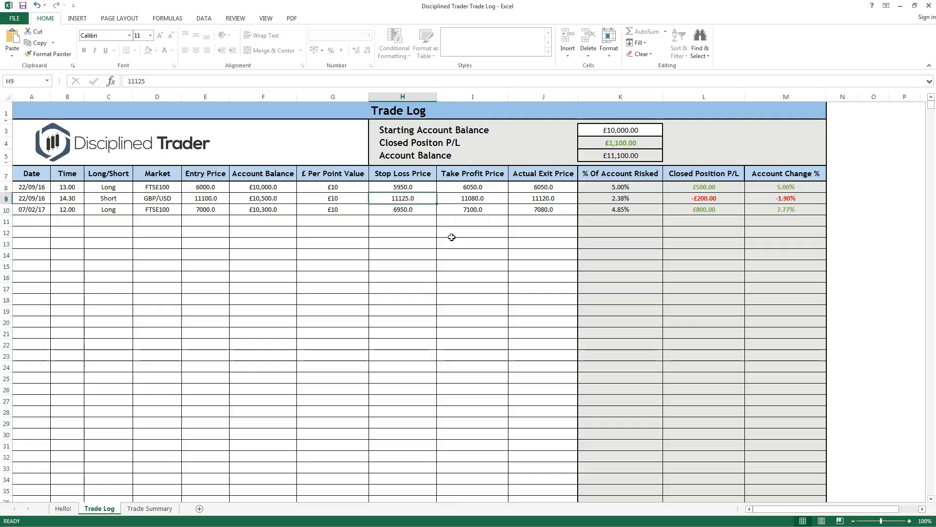
left_click(547, 199)
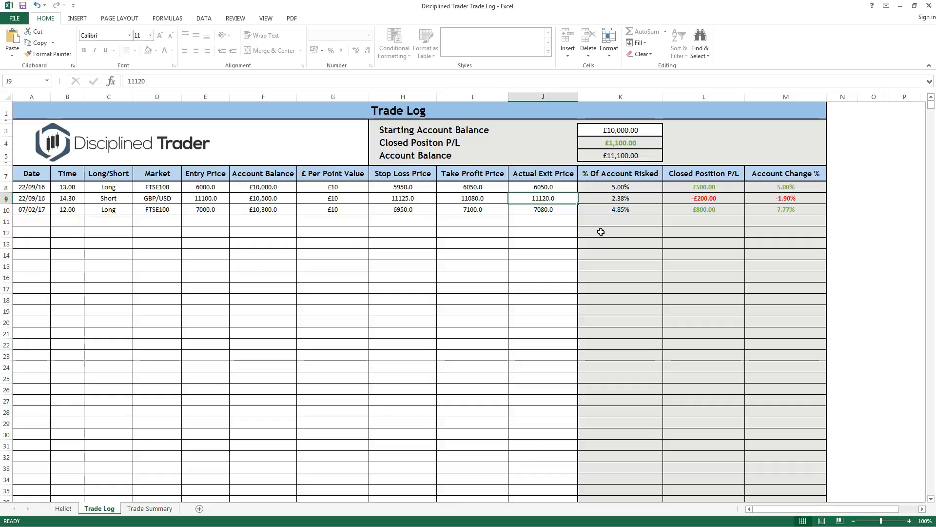
Examine the row 9 trade's stop loss and exit prices, percentage of account risked, closed position P/L and account change.
left_click(431, 201)
left_click(538, 202)
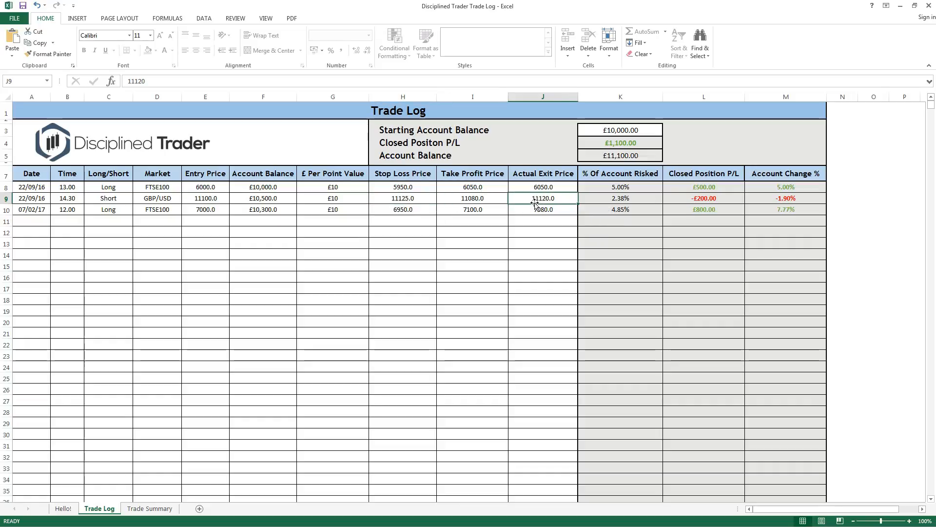
left_click(404, 201)
left_click(696, 199)
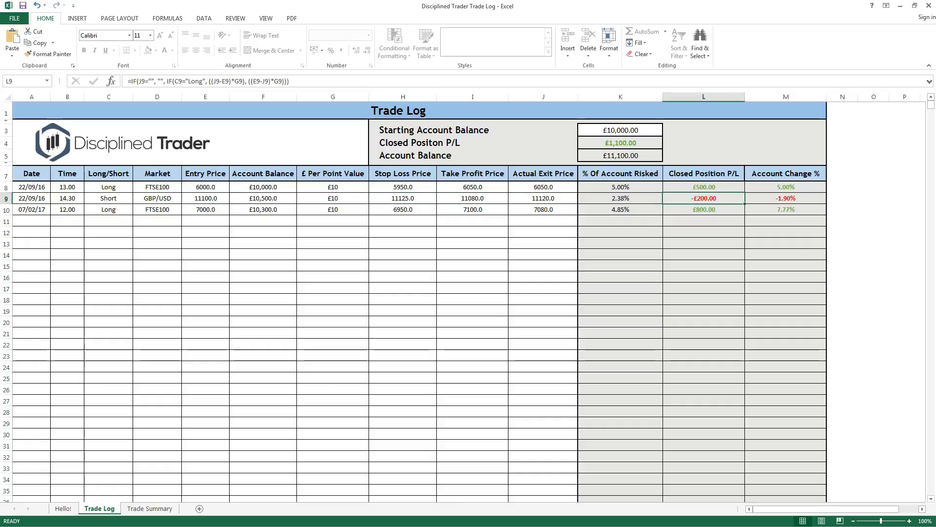
left_click(606, 198)
left_click(778, 197)
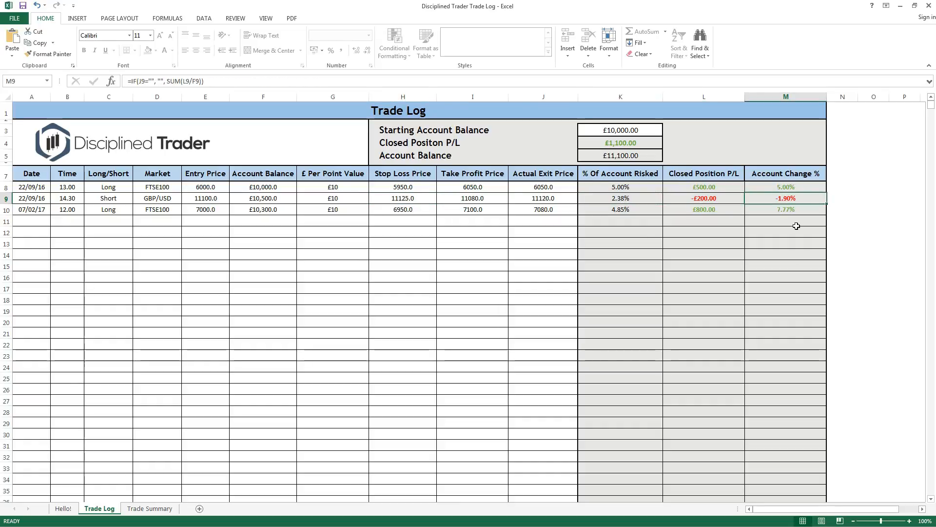
Open the Trade Summary sheet and review the overall risk and reward averages and the whole Month On Month Analysis section.
left_click(148, 508)
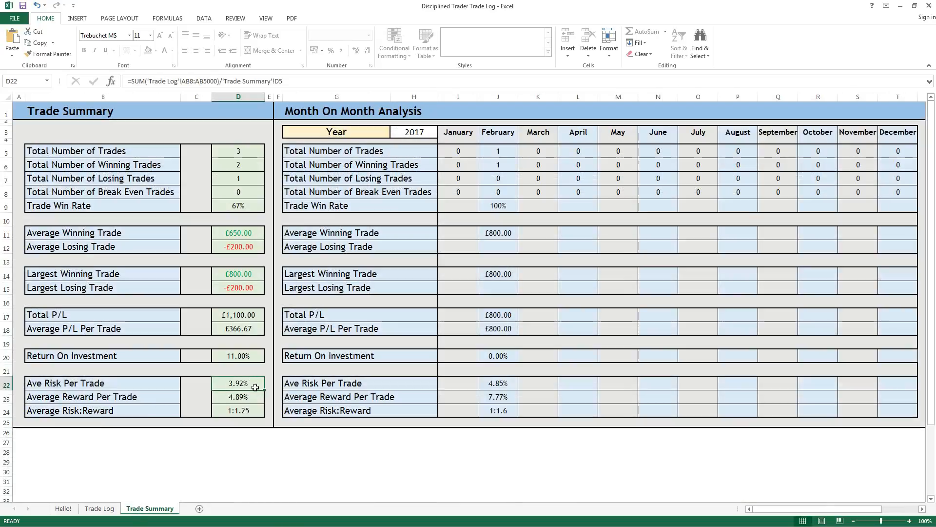
left_click_drag(252, 384, 248, 408)
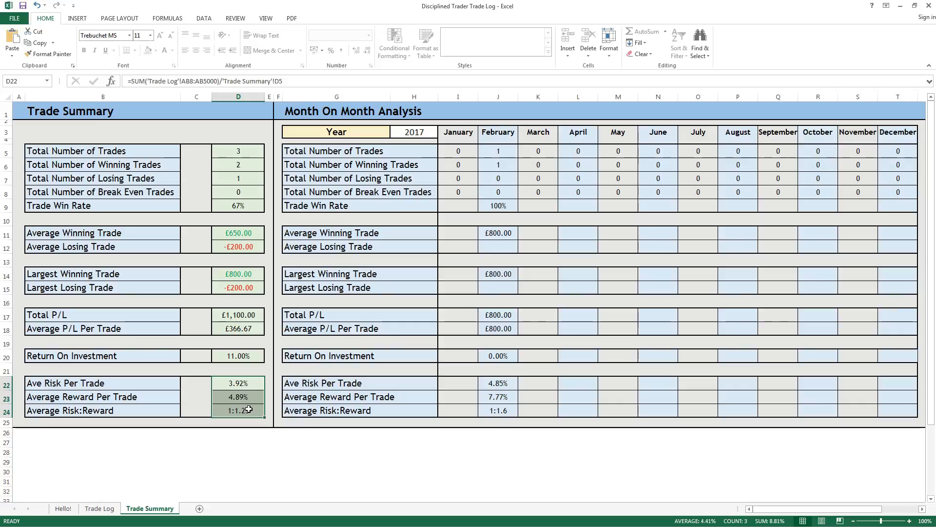
left_click_drag(289, 109, 913, 423)
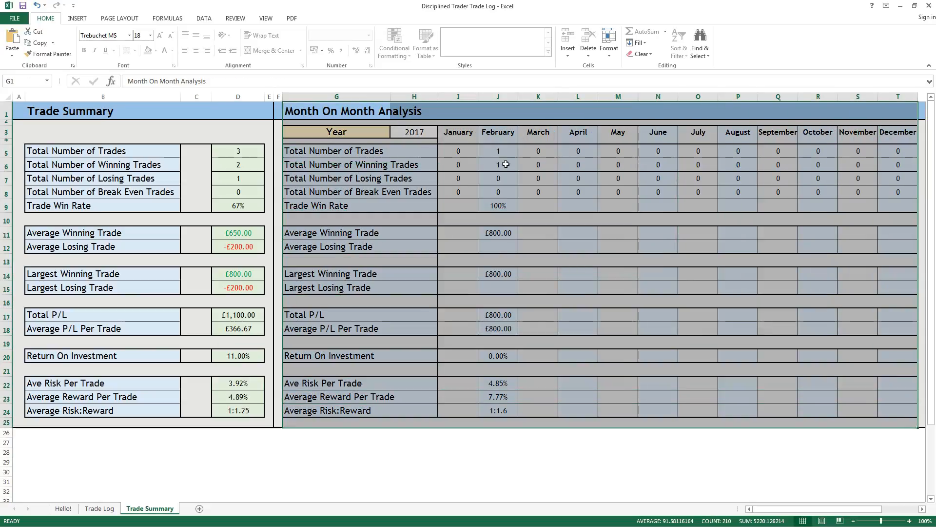
left_click(459, 261)
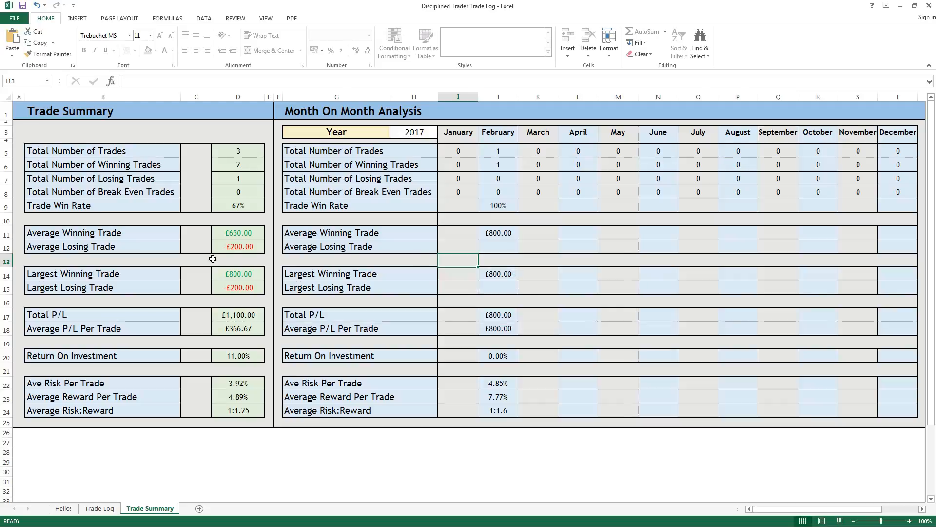
Inspect the overall largest winning trade and the monthly largest and average losing trade rows.
left_click(235, 277)
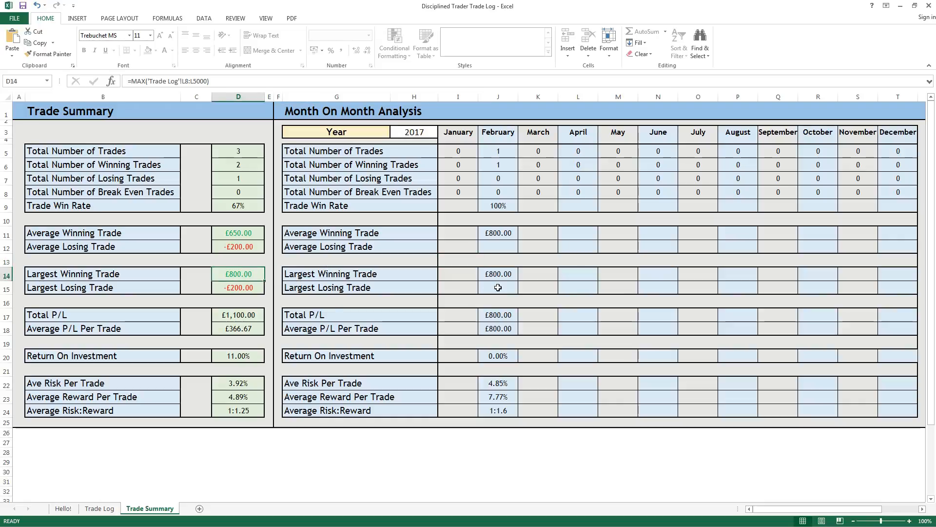
left_click_drag(498, 288, 819, 290)
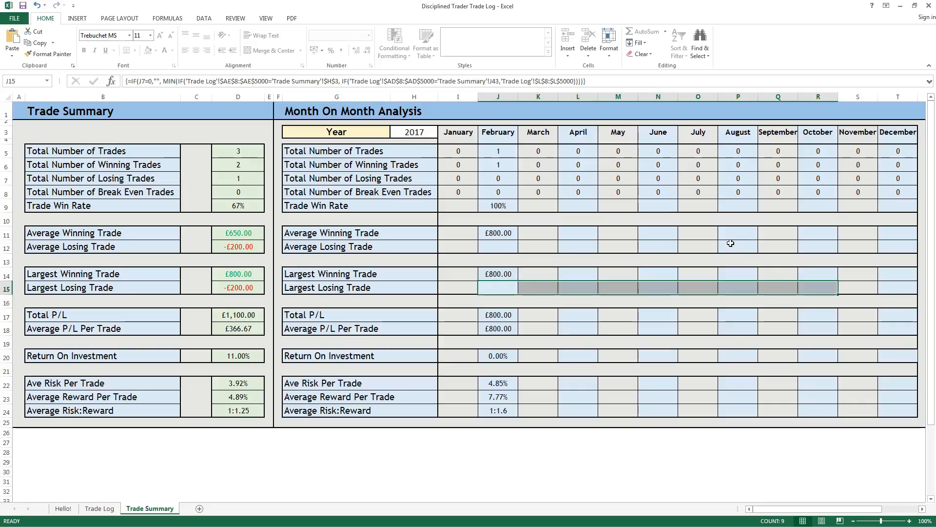
left_click(537, 247)
Try the year 2020 in the Month On Month Analysis and switch it back to 2017.
left_click(426, 134)
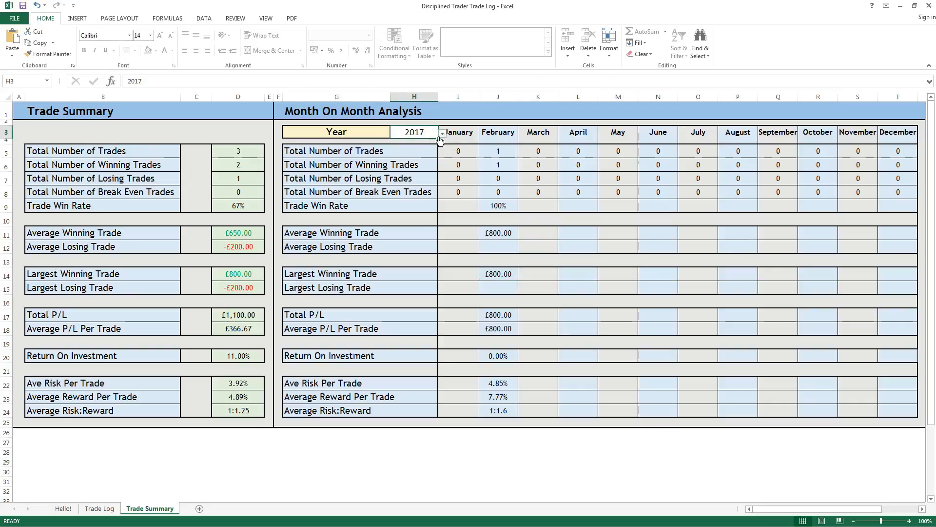
left_click(442, 133)
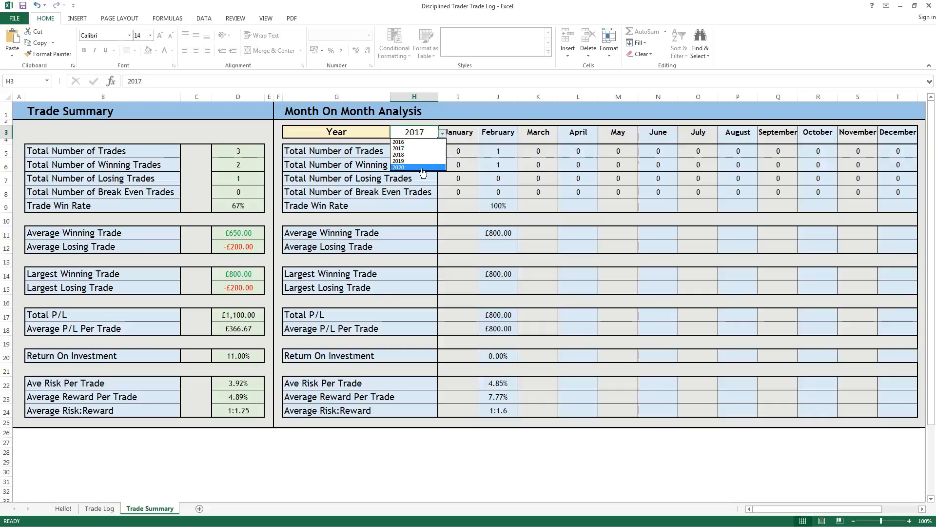
left_click(422, 167)
left_click(442, 134)
left_click(425, 148)
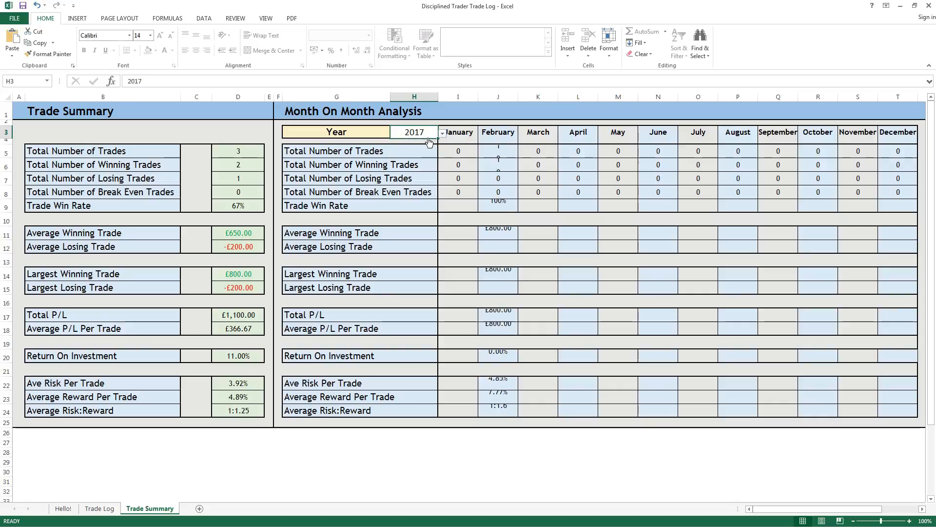
Set the Month On Month Analysis year to 2016 and review September's trade counts, winning and losing trades, and P/L.
left_click(442, 134)
left_click(409, 142)
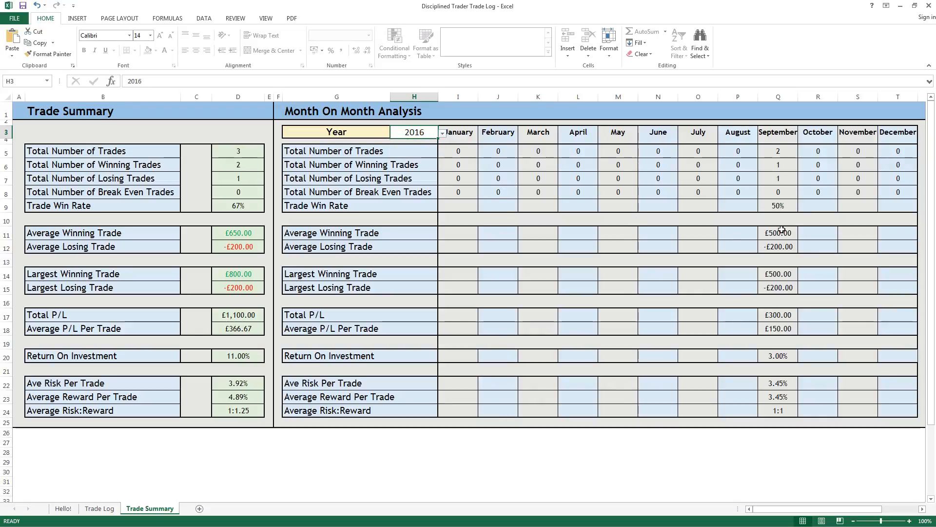
left_click_drag(776, 153, 771, 327)
left_click(698, 301)
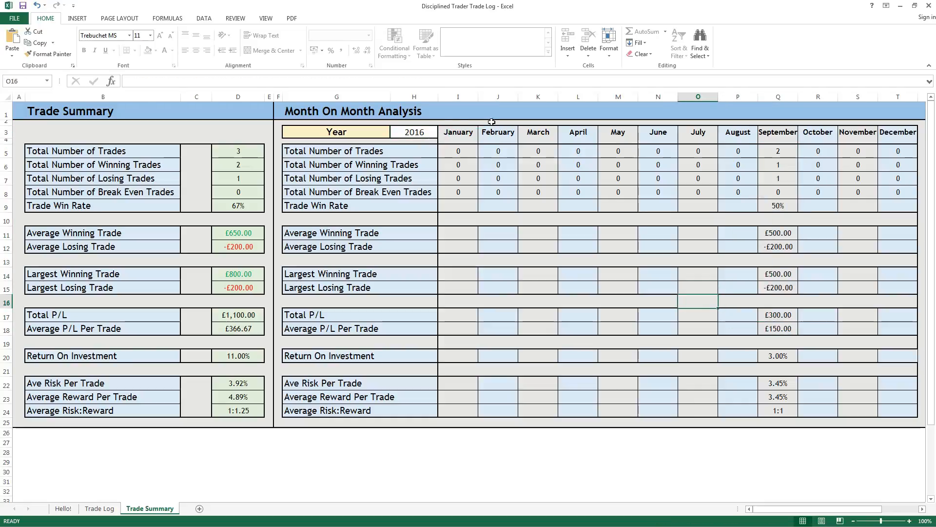
Set the Month On Month Analysis year to 2017 and inspect February's average and largest losing trade cells.
left_click(435, 131)
left_click(442, 134)
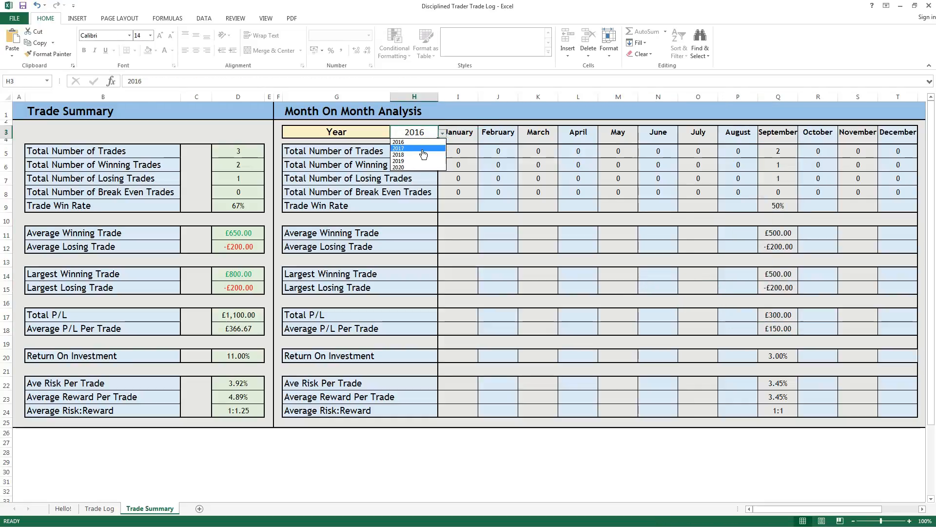
left_click(427, 149)
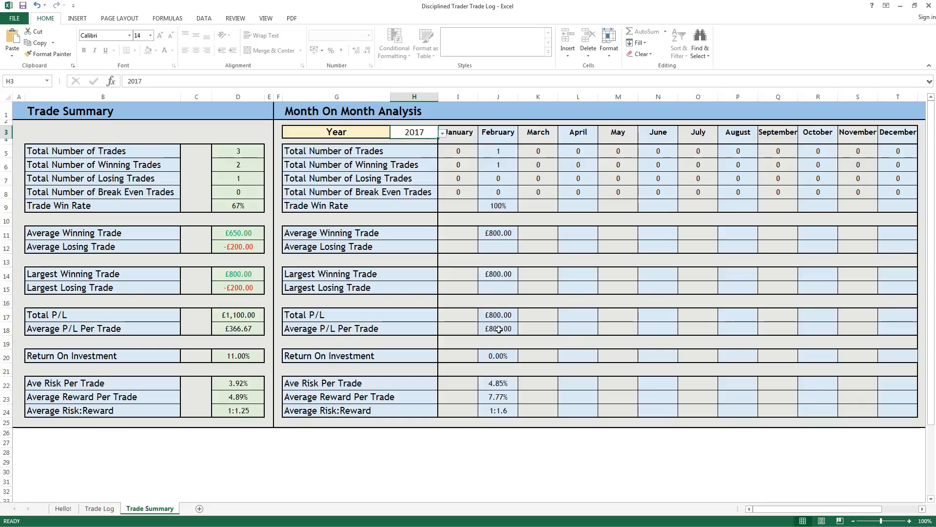
left_click(537, 342)
left_click(508, 251)
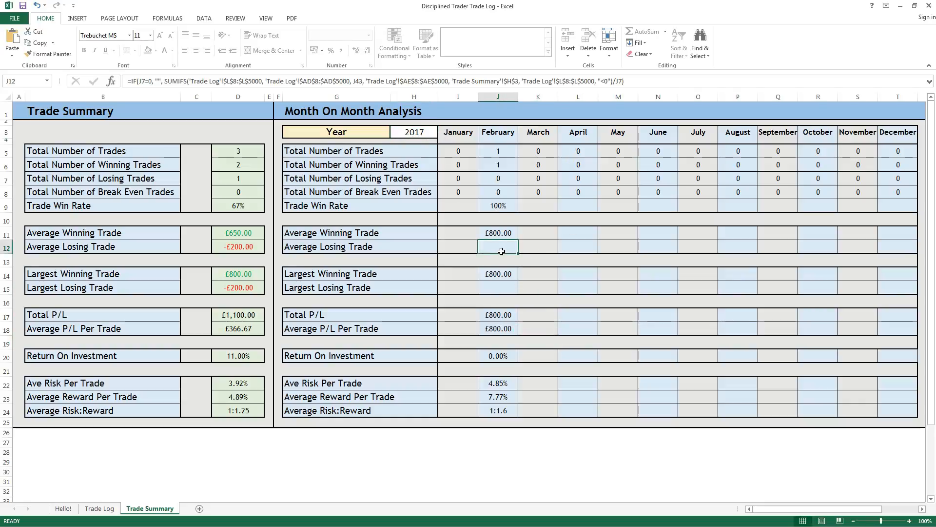
left_click(492, 289)
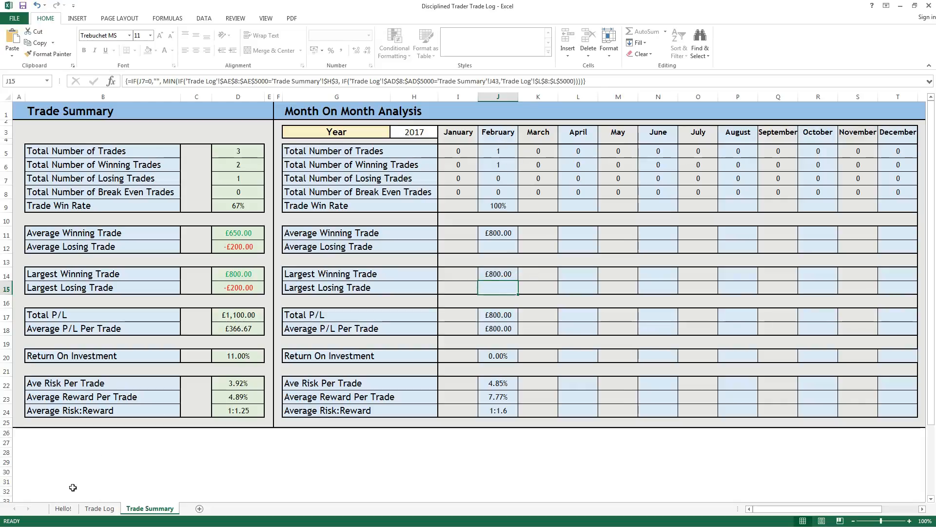
Look at the Trade Log sheet briefly and return to February's average losing trade cell in the Trade Summary.
left_click(106, 509)
left_click(149, 509)
key("Up")
key("Up")
key("Up")
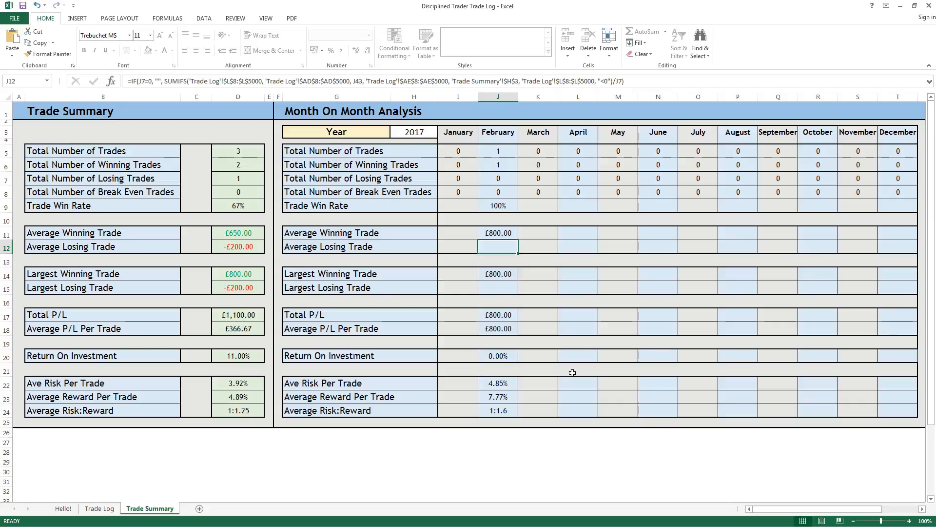
Check the contact e-mail line for reporting faults on the Hello! sheet and return to the Trade Summary sheet.
left_click(63, 509)
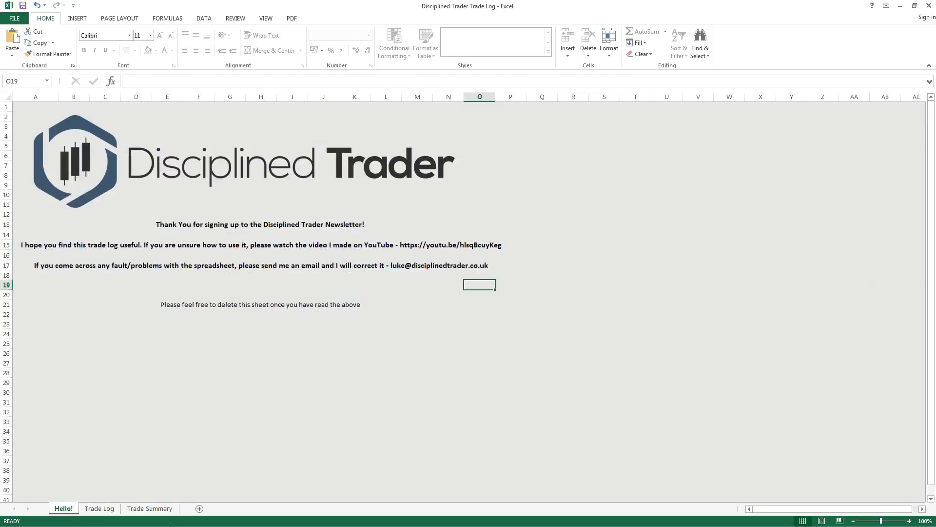
left_click(427, 267)
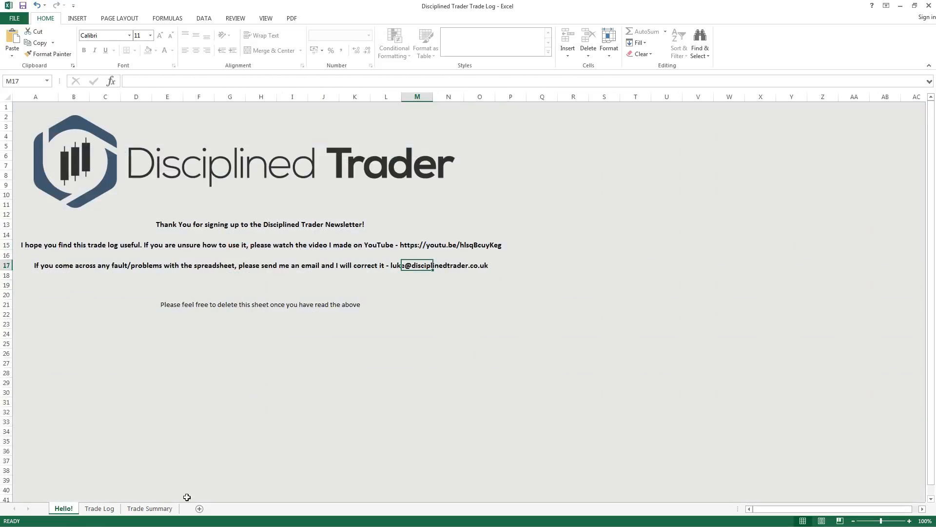
left_click(149, 508)
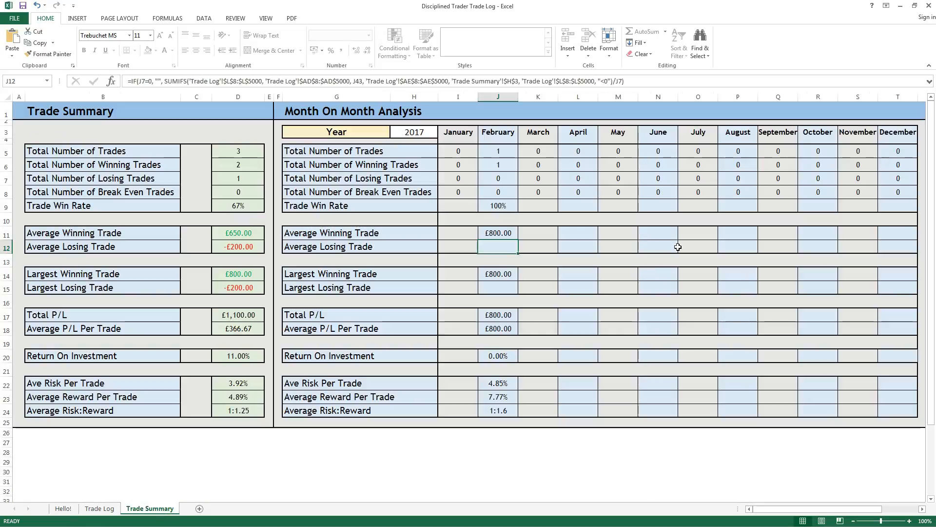